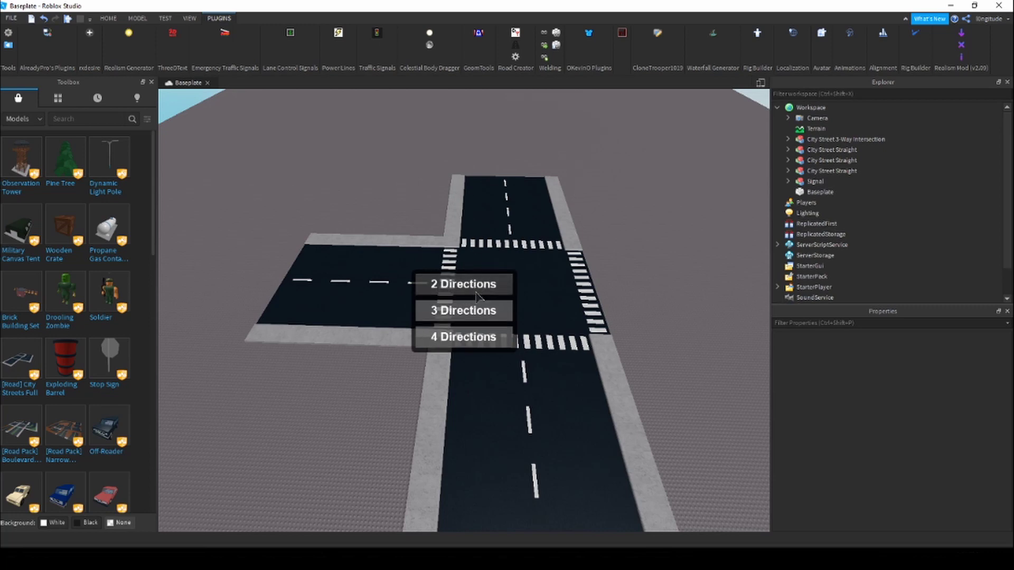
Step: Choose a 3 Directions setup for the three-way intersection and confirm the facing of Directions 1, 2 and 3
left_click(482, 311)
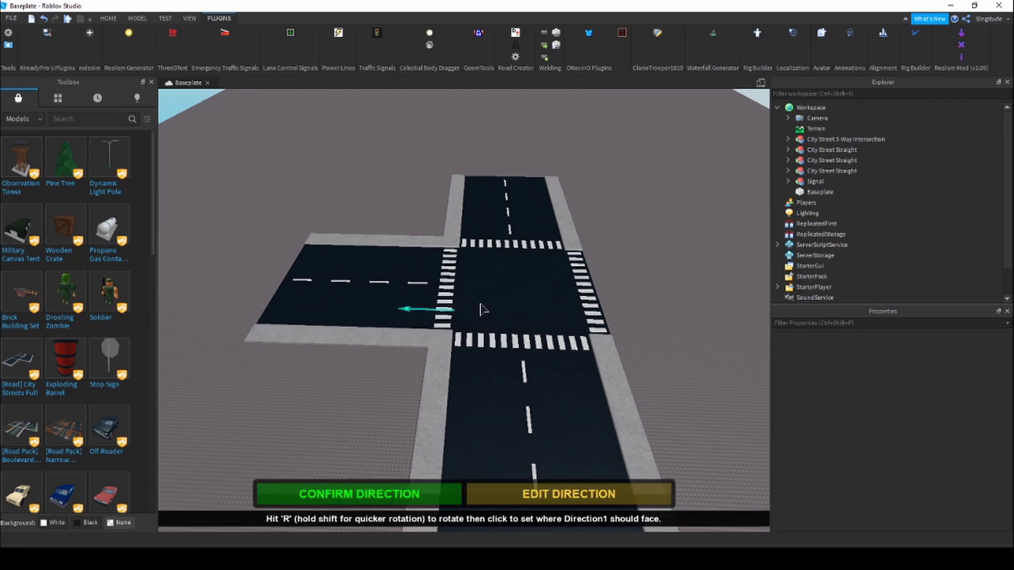
left_click(388, 493)
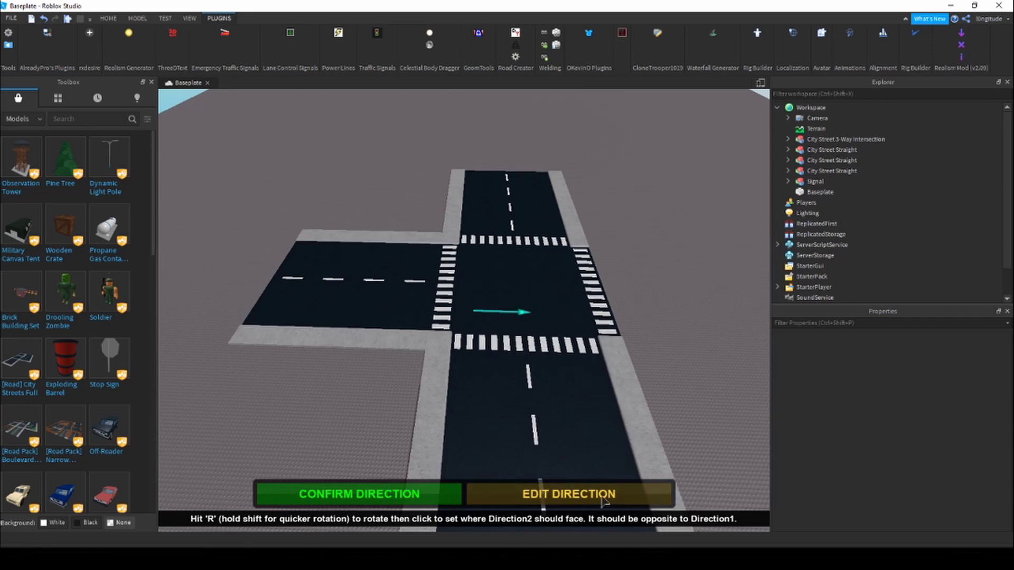
left_click(430, 499)
left_click(429, 496)
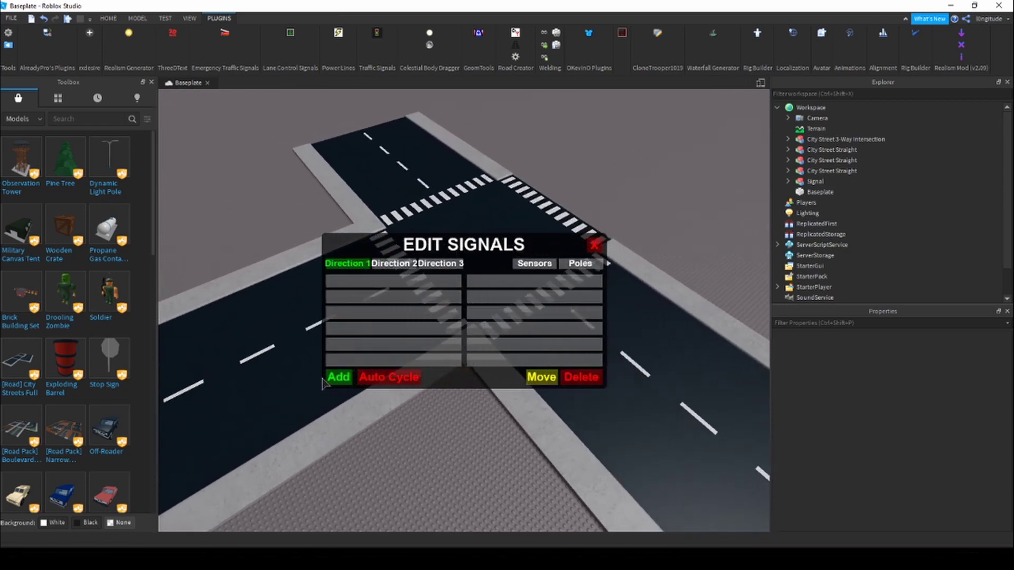
Step: Place a mast-arm pole at one end of the crosswalk on the intersection's closed side, with its arm spanning that crosswalk
left_click(339, 376)
left_click(688, 184)
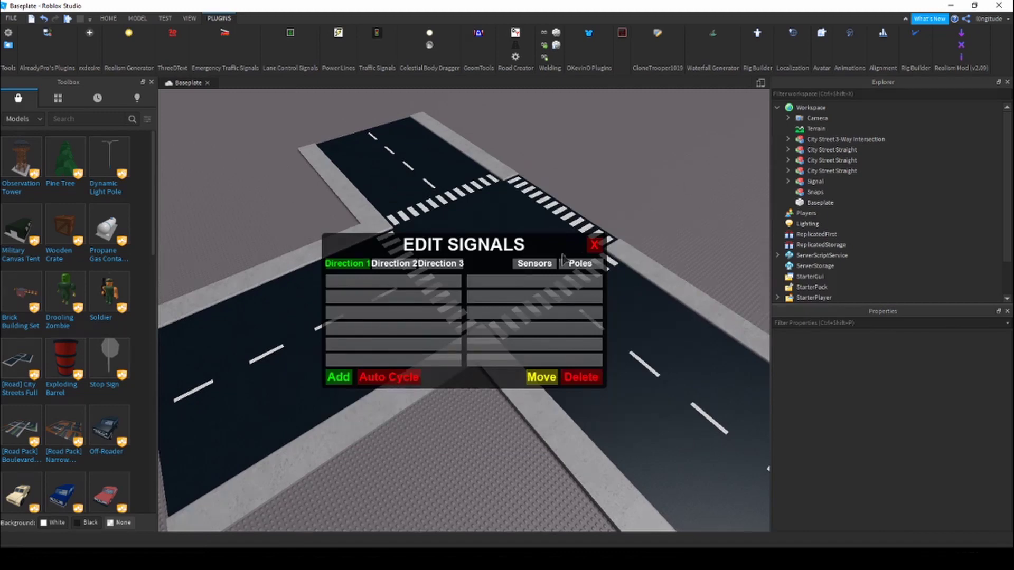
left_click(338, 381)
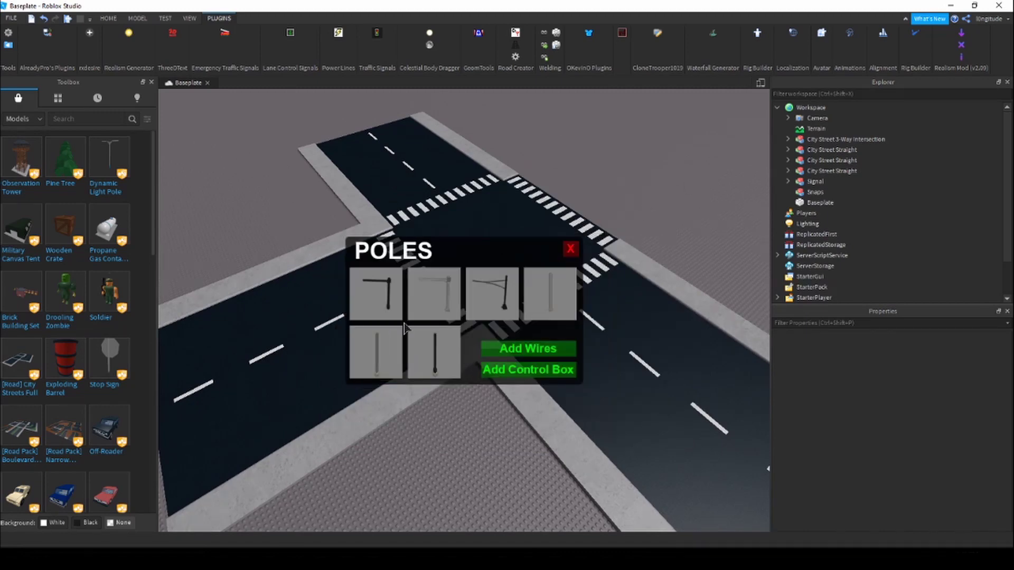
left_click(417, 314)
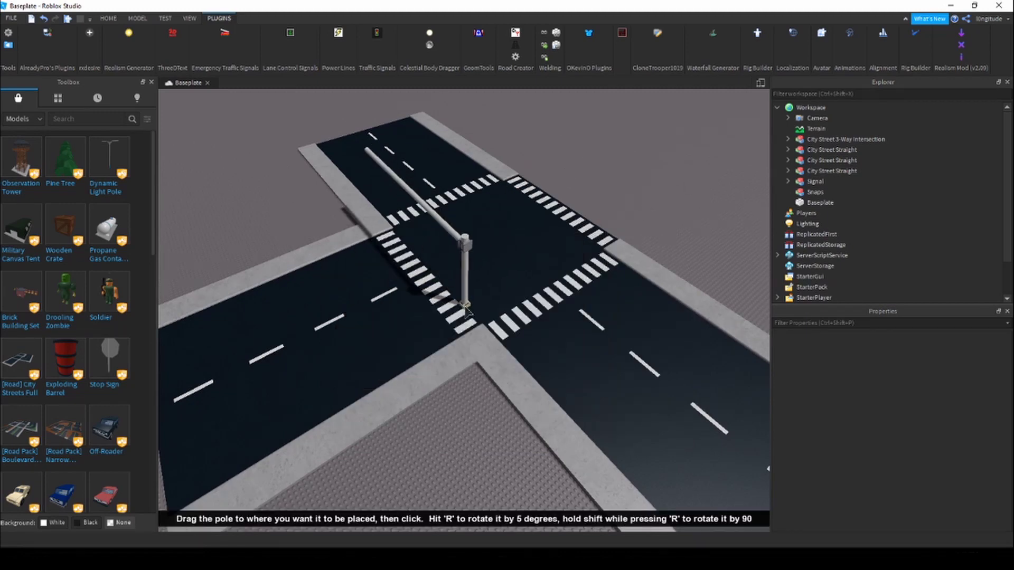
right_click_drag(525, 318, 526, 309)
key("a")
key("shift+r")
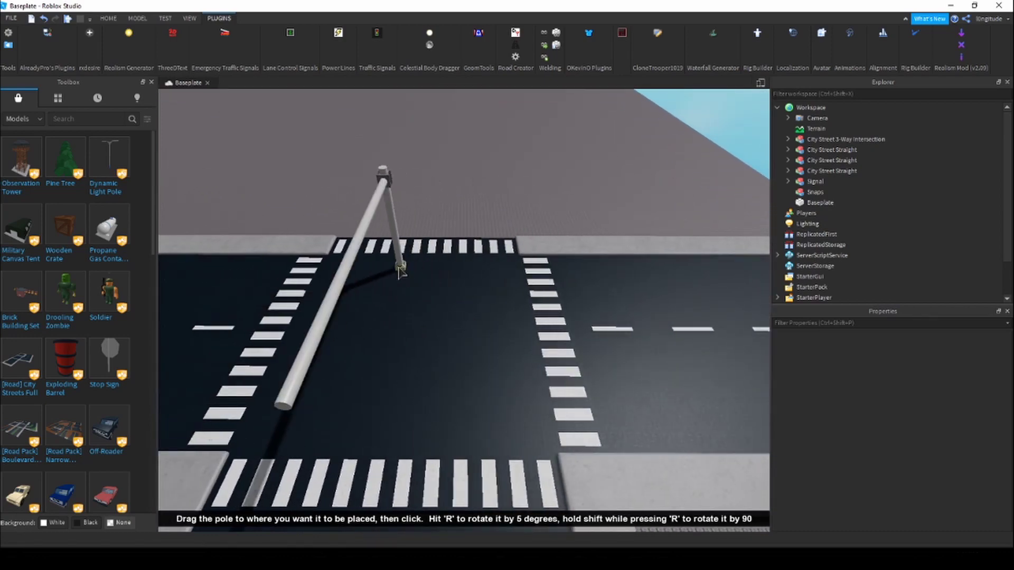
key("shift+r")
left_click(320, 252)
key("s")
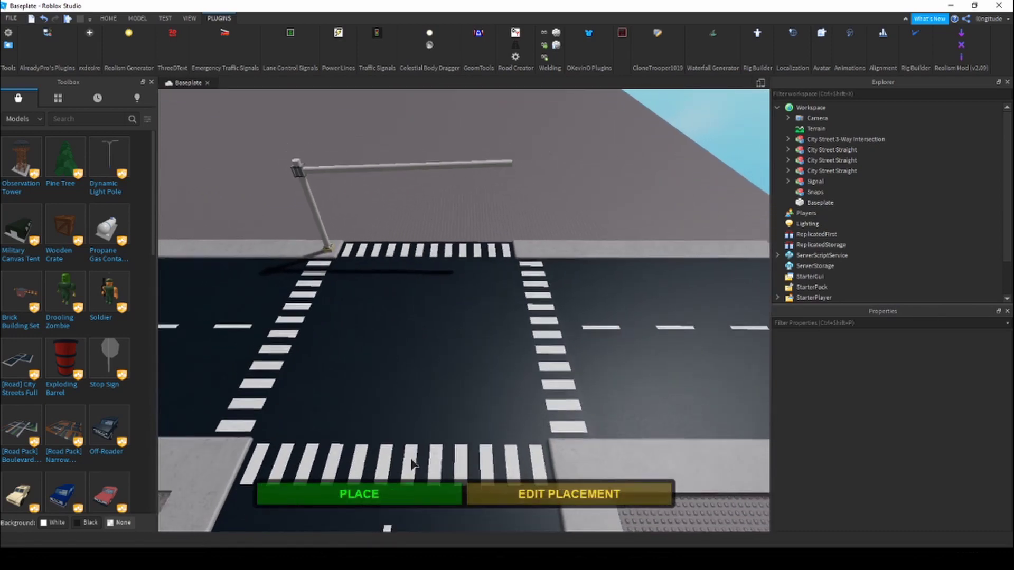
left_click(415, 490)
Step: Place a second mast-arm pole on the corner beside the side street, with its arm reaching over the adjacent main-road leg
right_click_drag(434, 347, 433, 343)
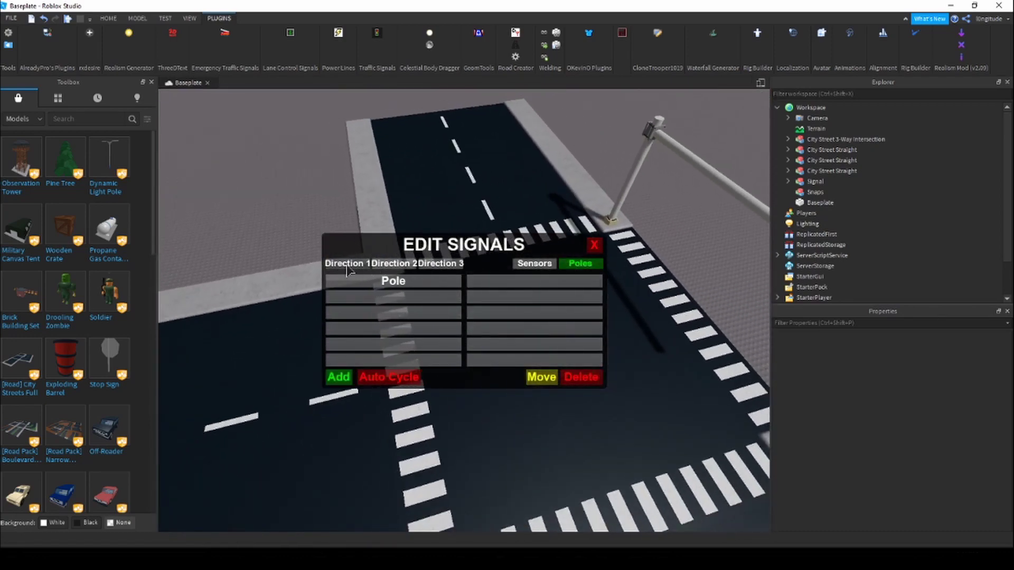
left_click(342, 378)
left_click(382, 294)
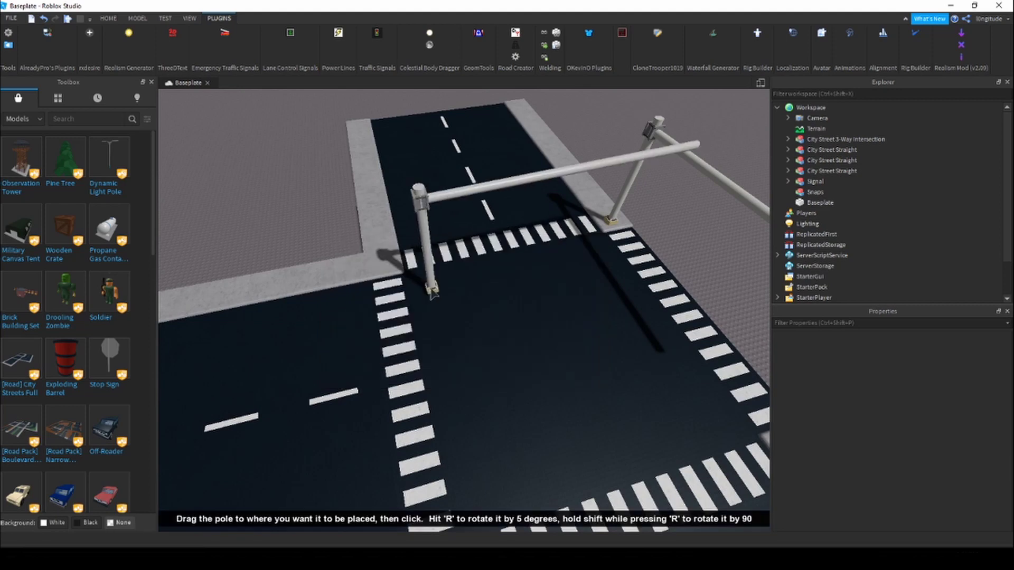
left_click(388, 268)
left_click(401, 492)
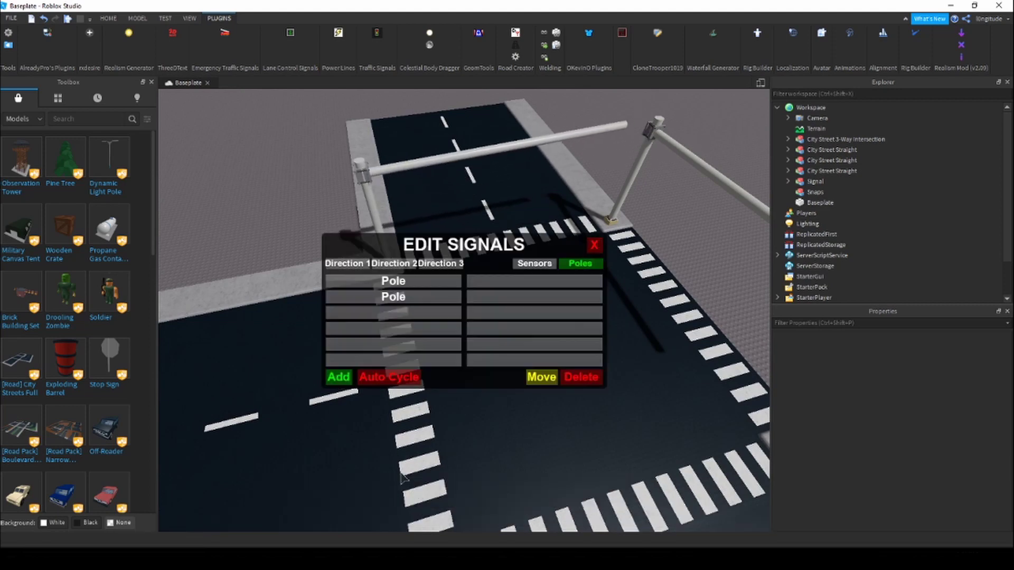
Step: Place a third mast-arm pole at the other end of the closed-side crosswalk, with its arm over the opposite main-road leg
left_click(338, 377)
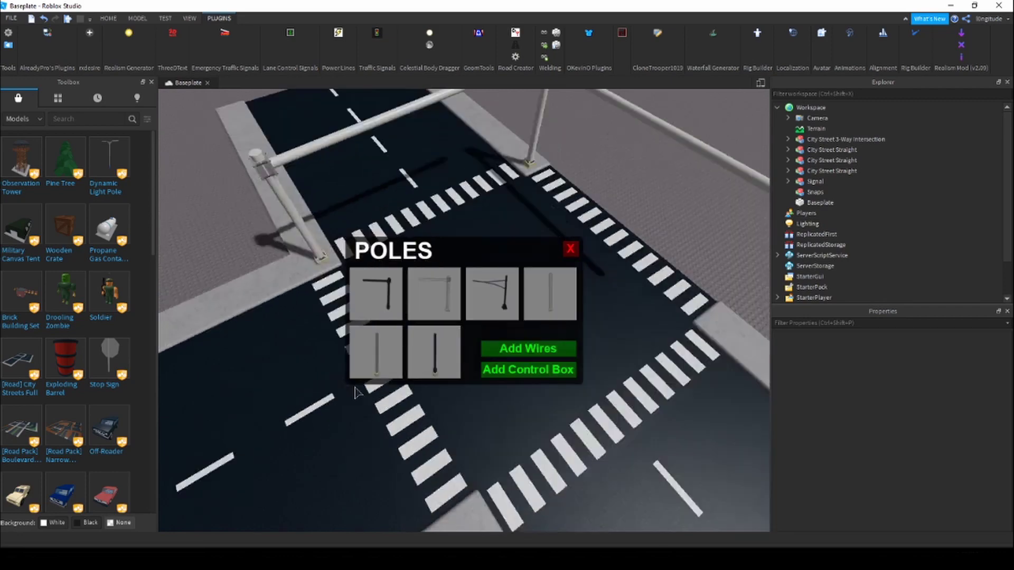
left_click(380, 293)
key("shift+r")
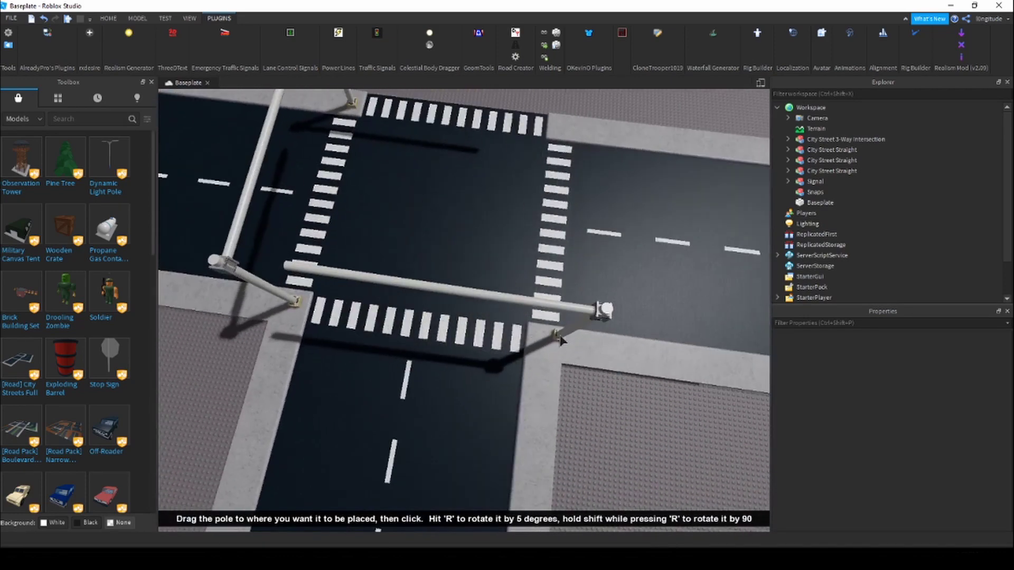
key("shift+r")
right_click_drag(563, 340, 566, 331)
left_click(365, 271)
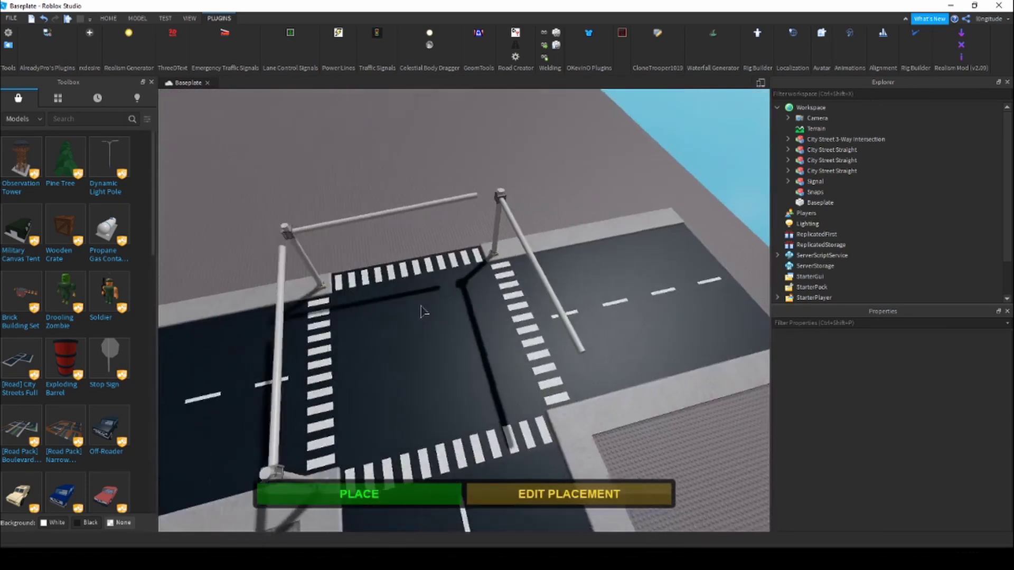
left_click(404, 491)
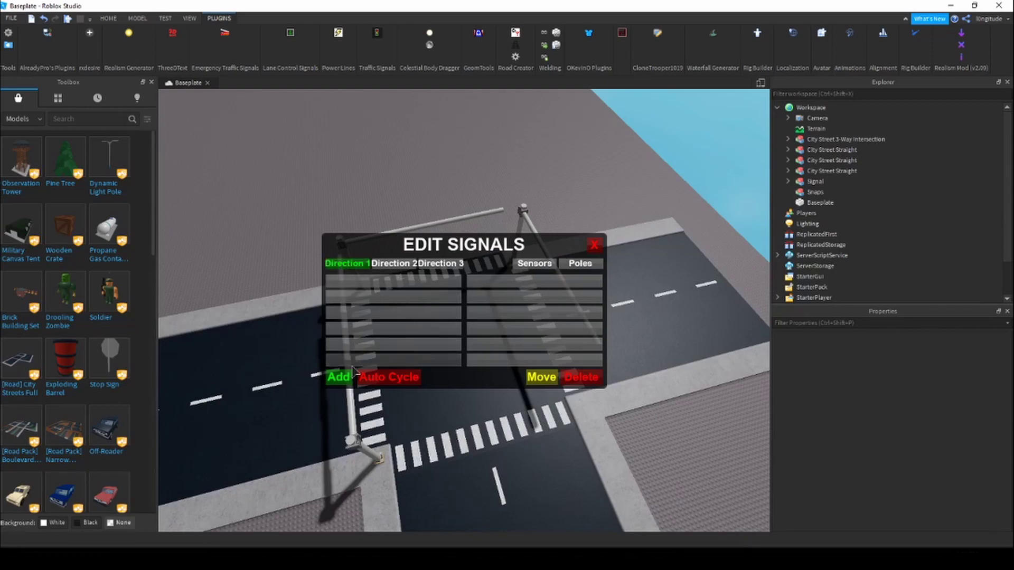
Step: Add a three-section RYG signal to Direction 1 and place it on the mast arm above the closed-side crosswalk
left_click(347, 375)
left_click(552, 437)
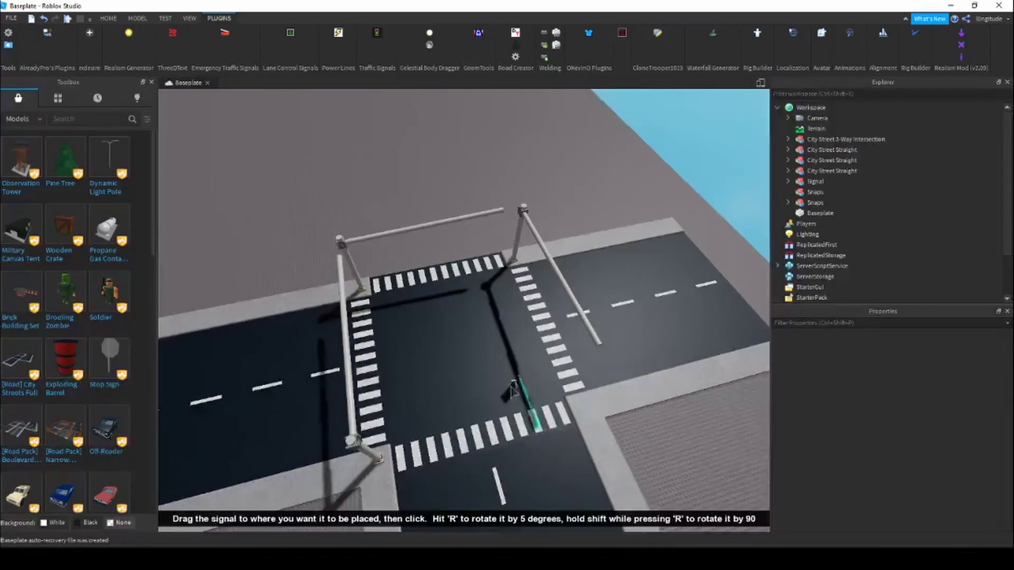
scroll(518, 412, "up", 10)
scroll(518, 417, "down", 4)
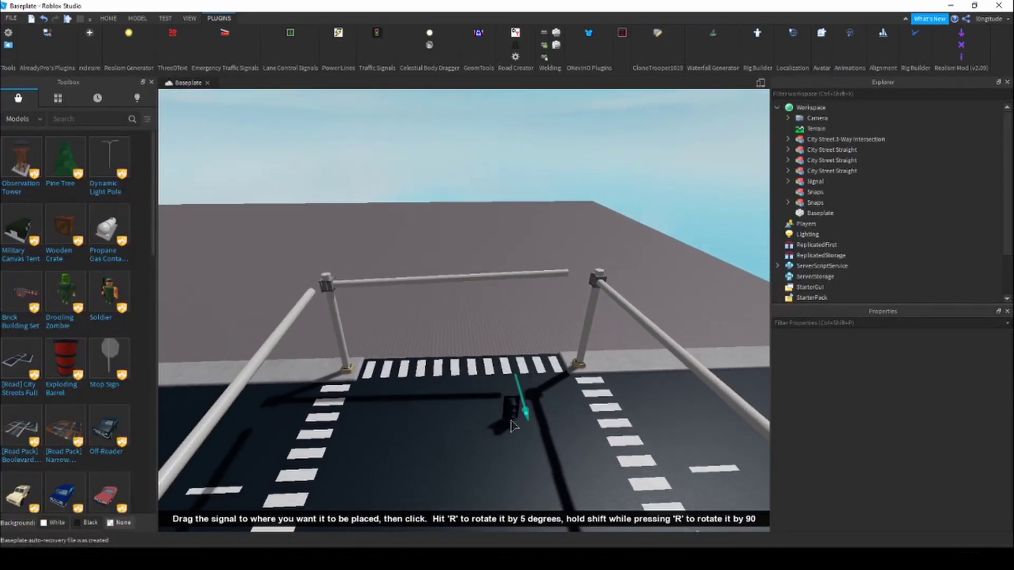
scroll(480, 433, "down", 4)
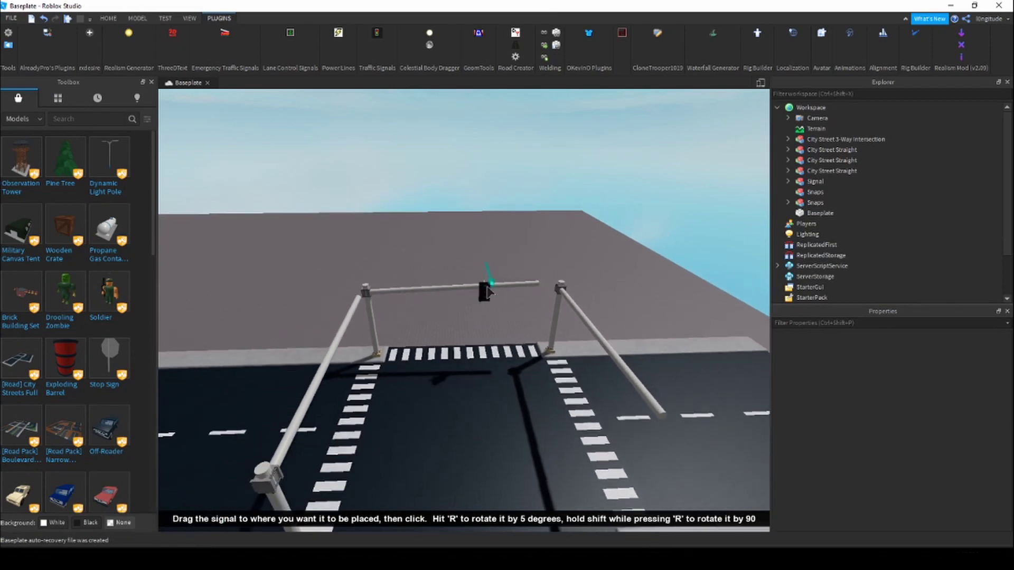
left_click(486, 291)
left_click(409, 492)
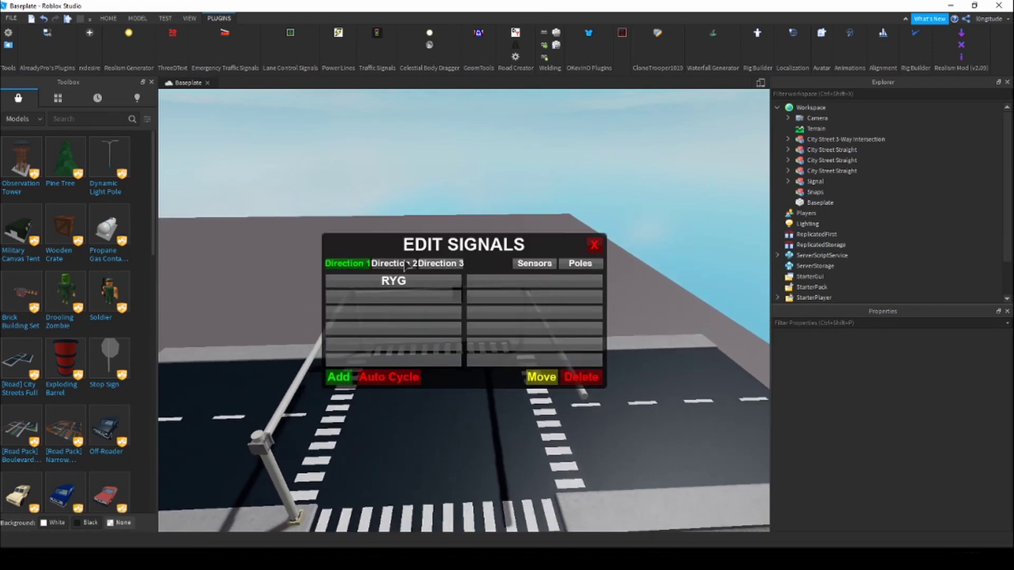
Step: Add a 5 Section 'Doghouse' left-turn signal to Direction 1 beside the RYG signal on the same mast arm
left_click(338, 375)
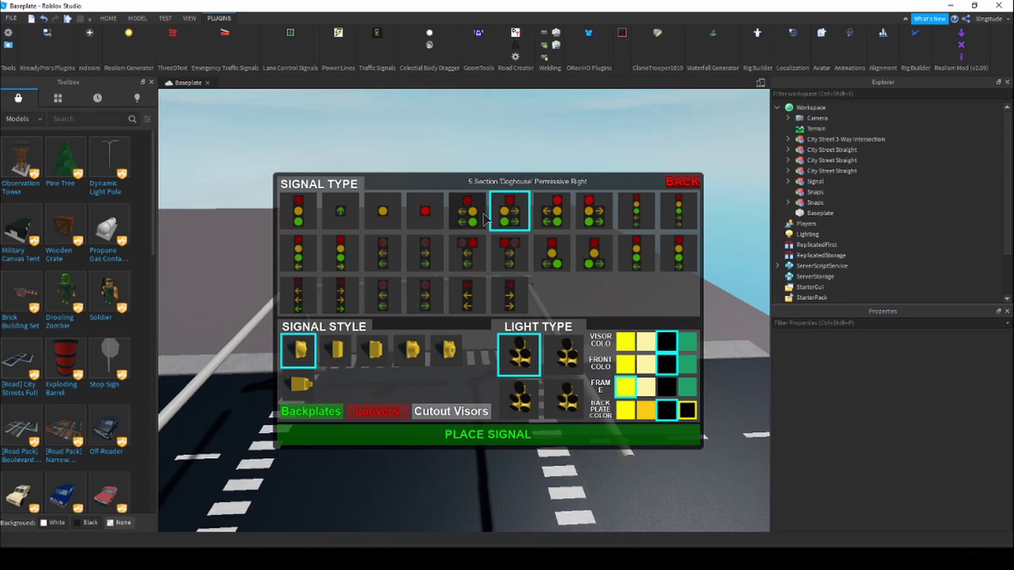
left_click(550, 431)
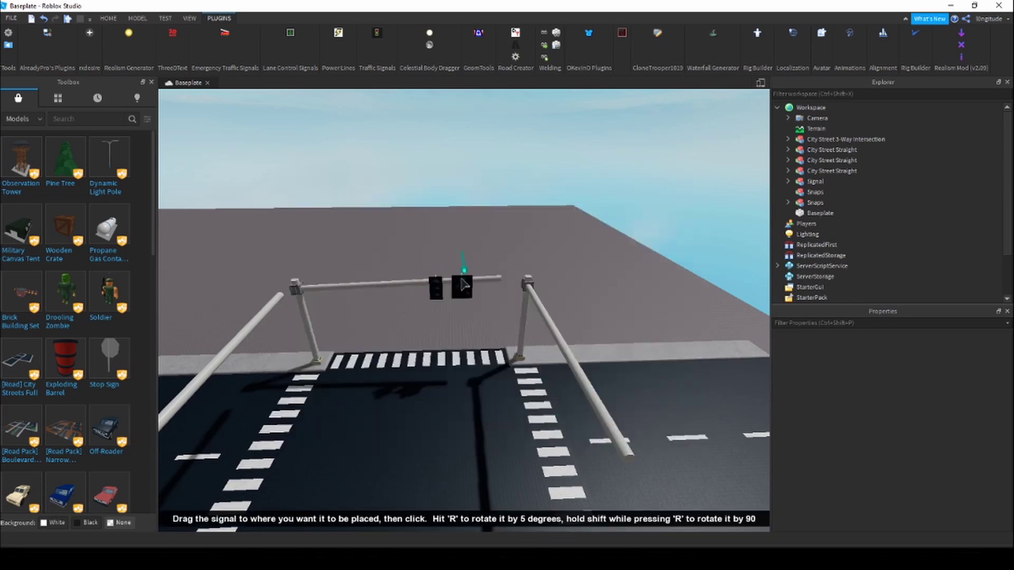
left_click(461, 285)
left_click(339, 493)
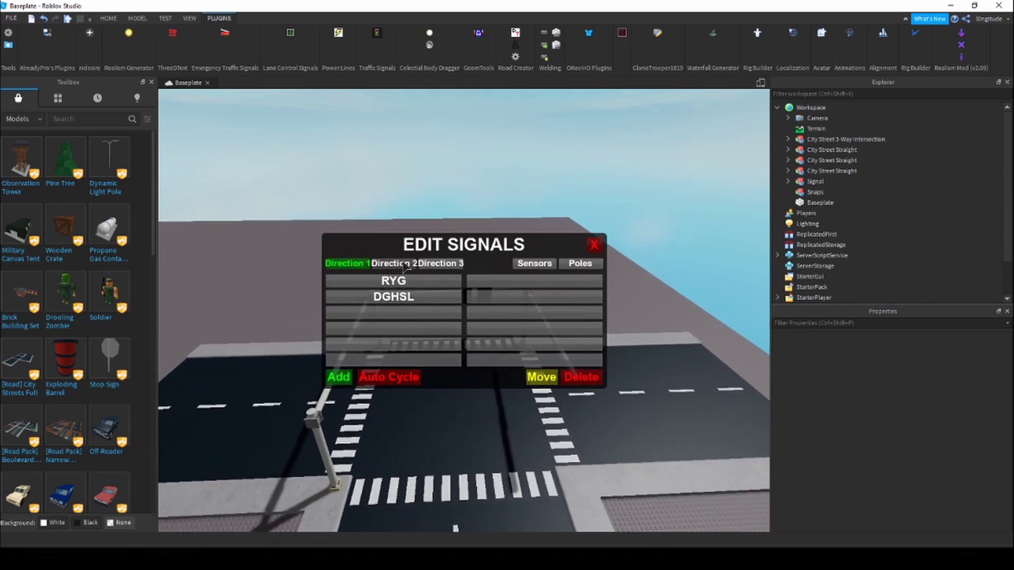
Step: Add a 4 Section Bimodal Permissive Right signal to Direction 2 and place it on the third pole's mast arm
left_click(406, 264)
left_click(338, 376)
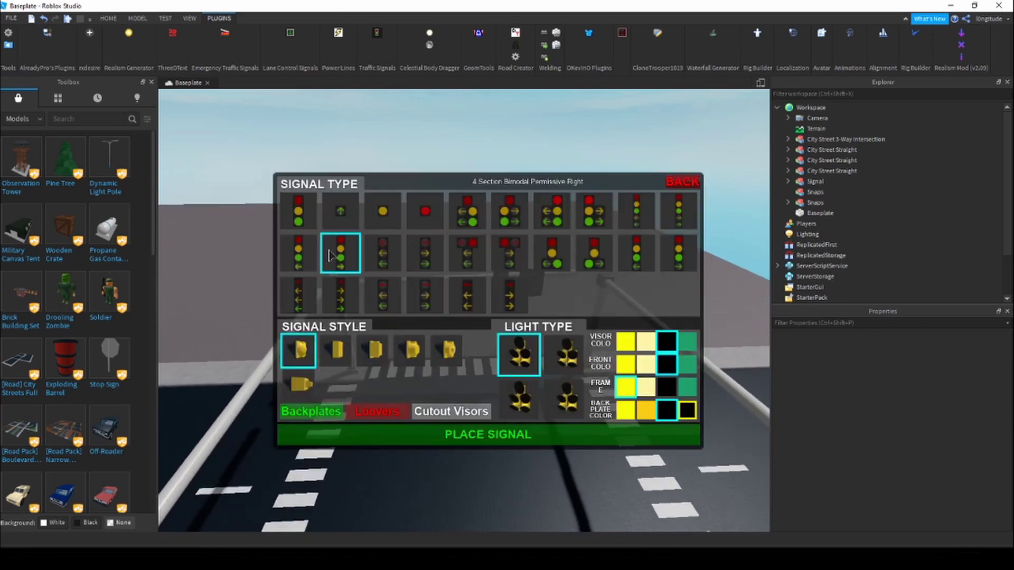
left_click(475, 434)
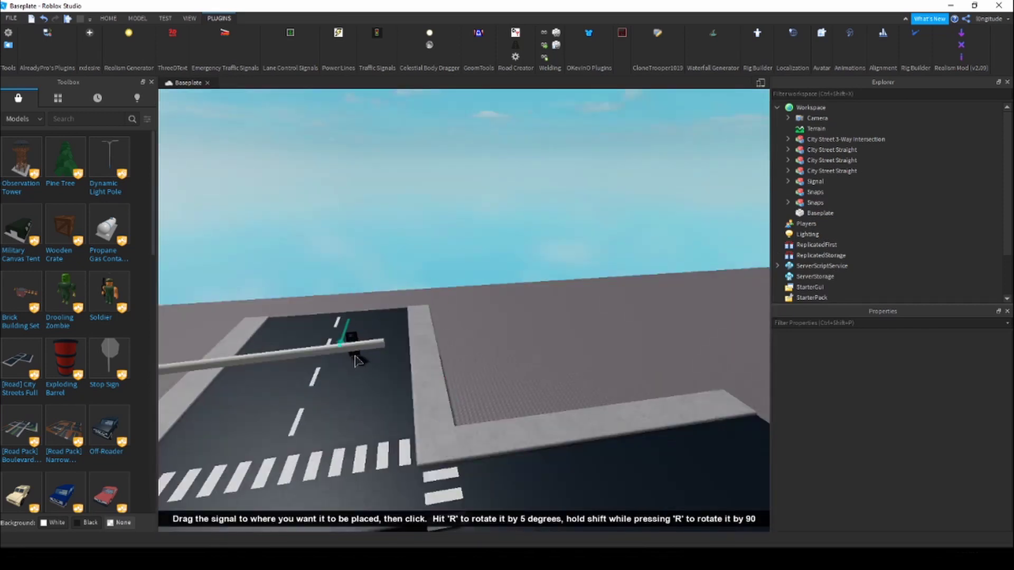
left_click(348, 355)
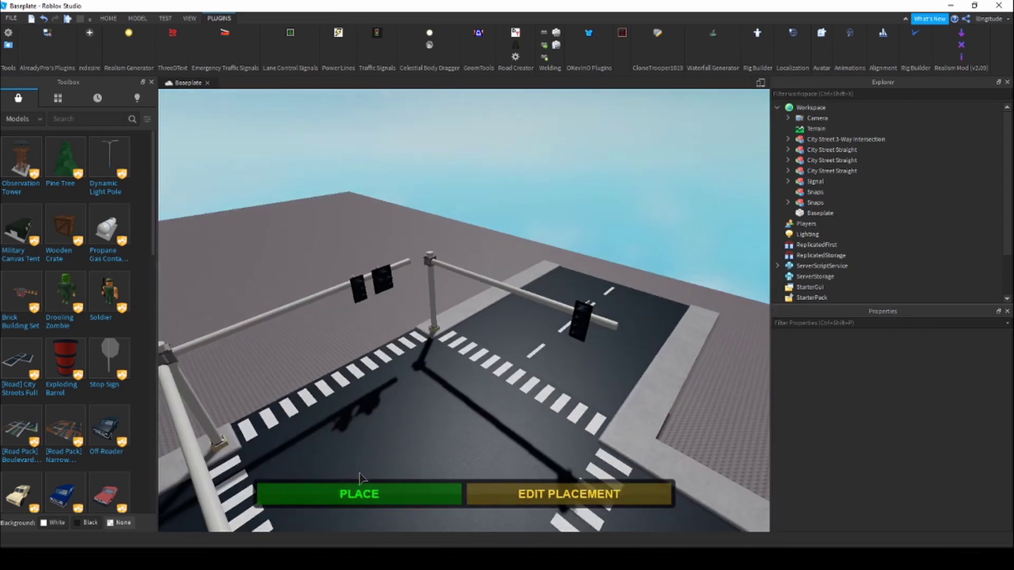
left_click(360, 488)
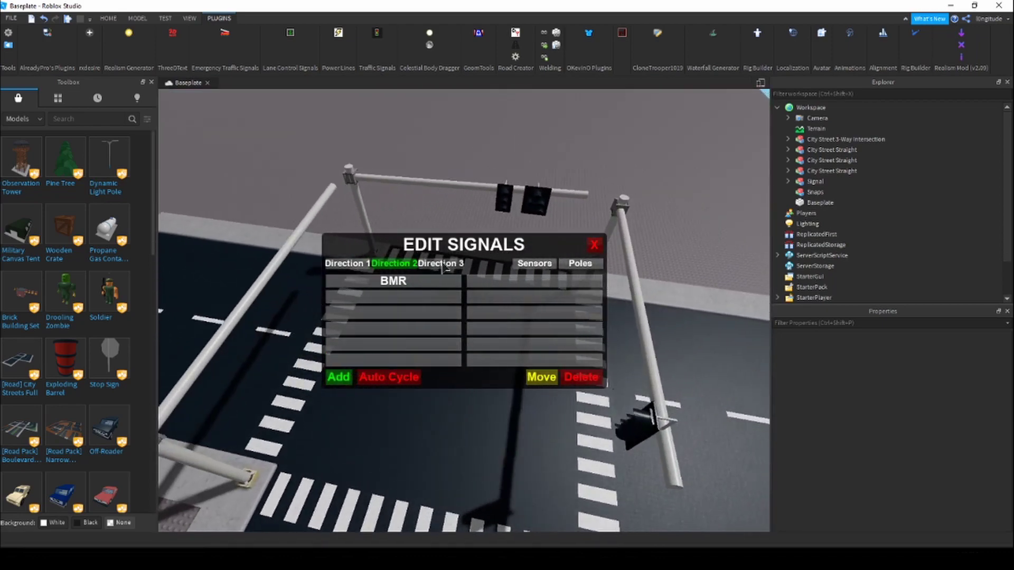
Step: Add a 5 Section 'Doghouse' left-turn signal to Direction 3 on the second pole's mast arm, and close the signal editor
left_click(339, 377)
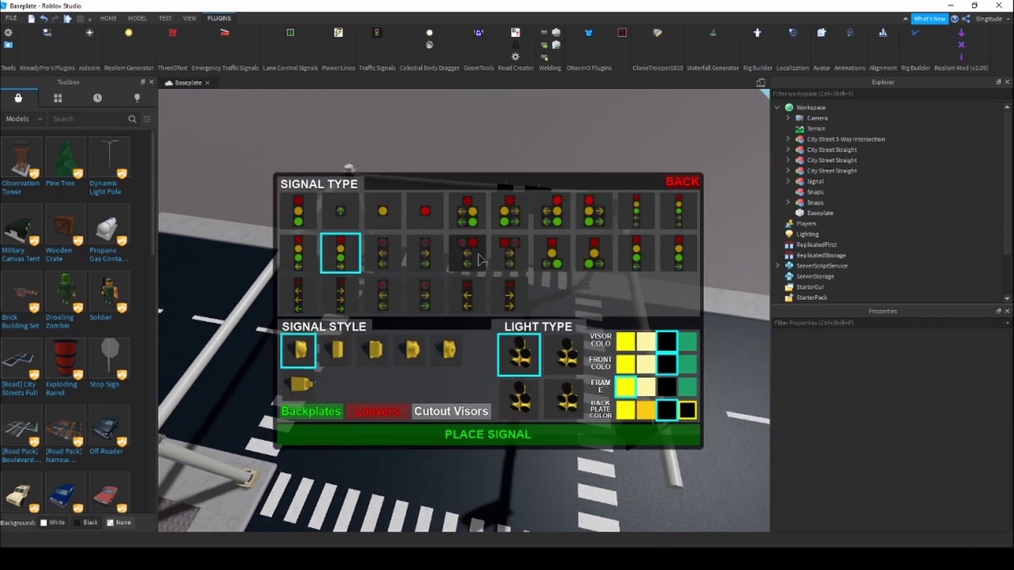
left_click(515, 430)
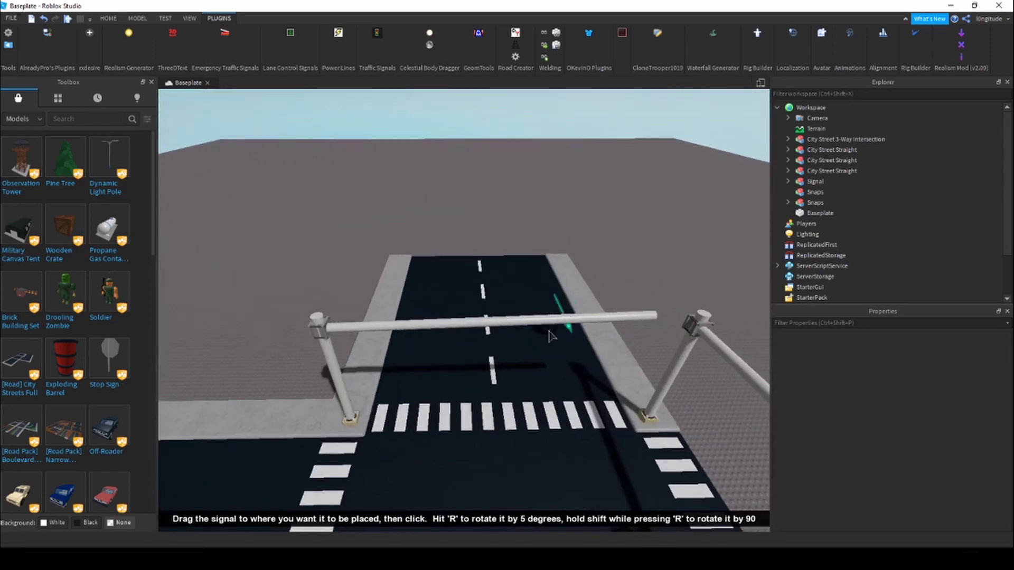
left_click(582, 327)
left_click(343, 492)
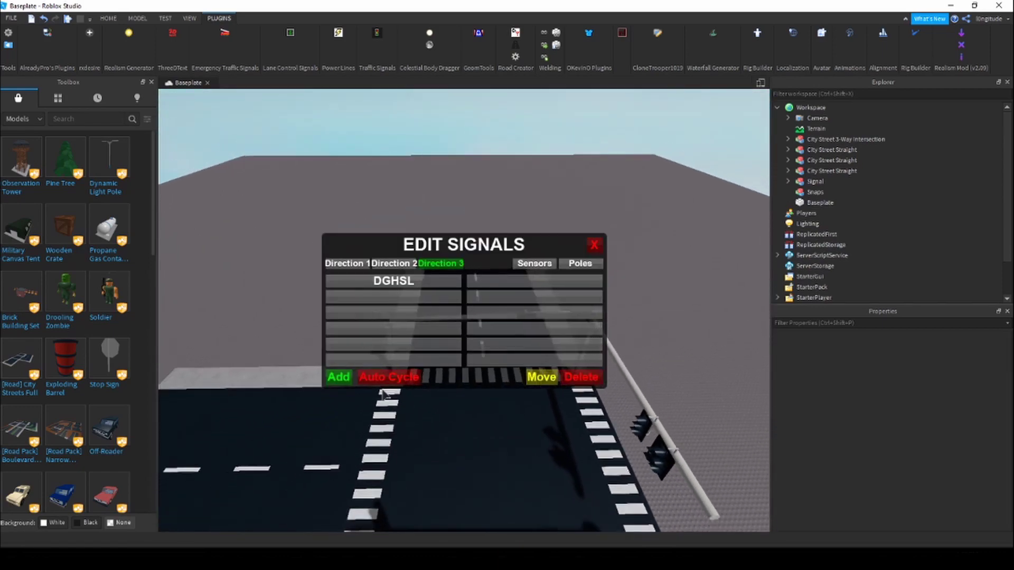
key("s")
left_click(595, 246)
right_click_drag(517, 351, 517, 351)
key("w")
key("w")
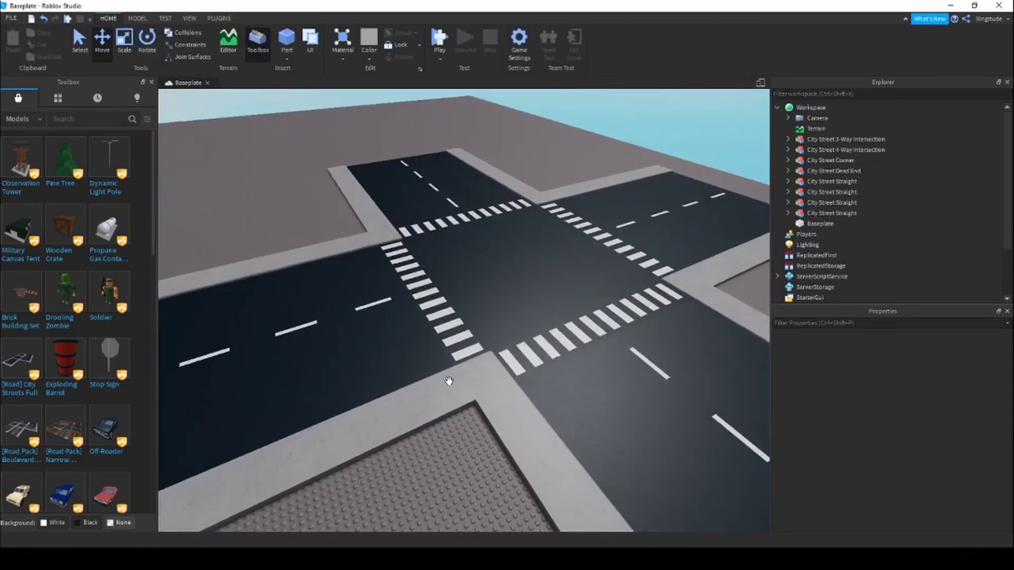
Step: Create a new 4 Directions traffic signal with the Traffic Signals plugin for the four-way intersection
scroll(449, 378, "up", 5)
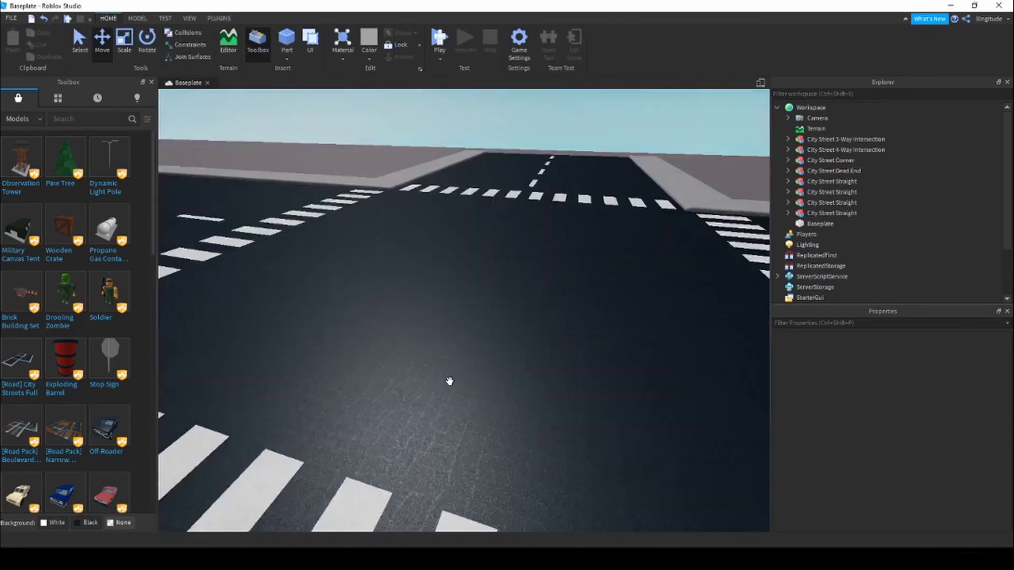
scroll(449, 380, "down", 10)
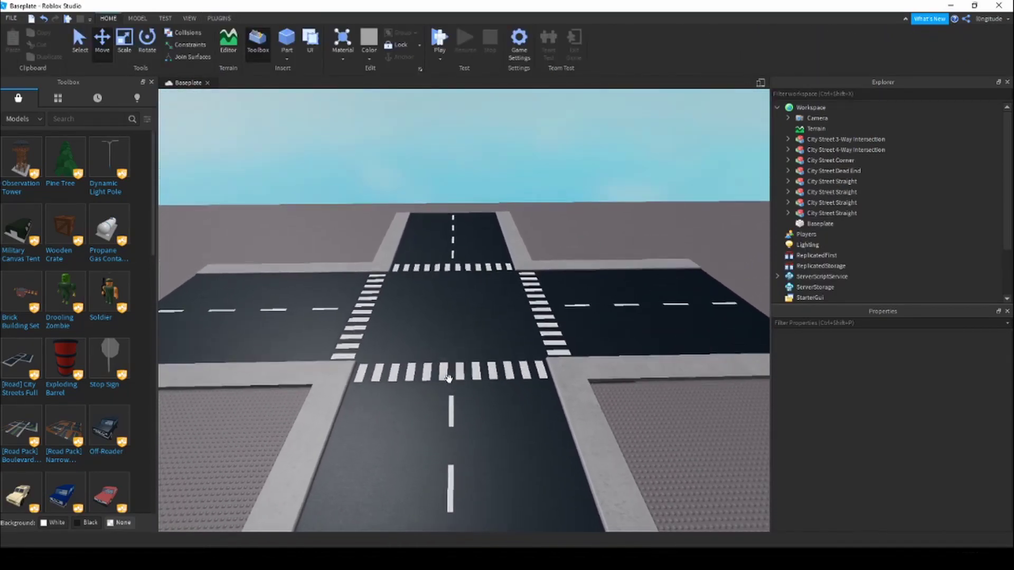
key("w")
key("d")
right_click_drag(449, 379, 448, 380)
key("a")
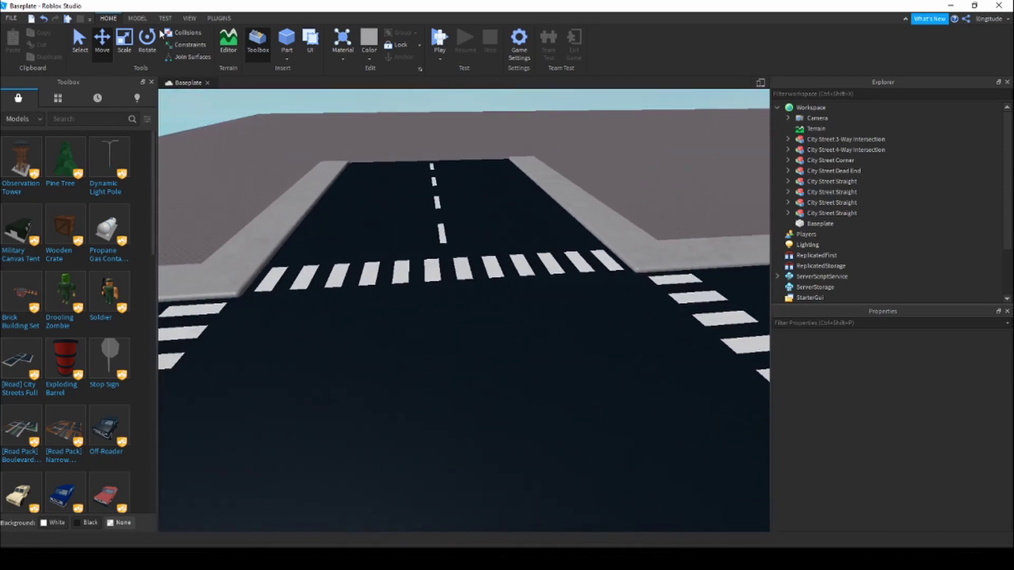
left_click(212, 18)
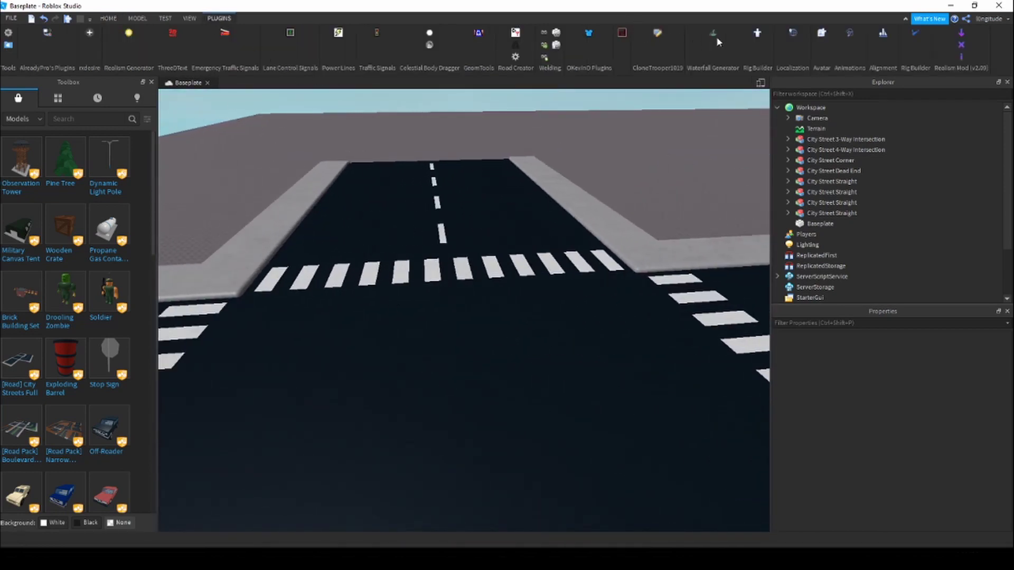
left_click(378, 32)
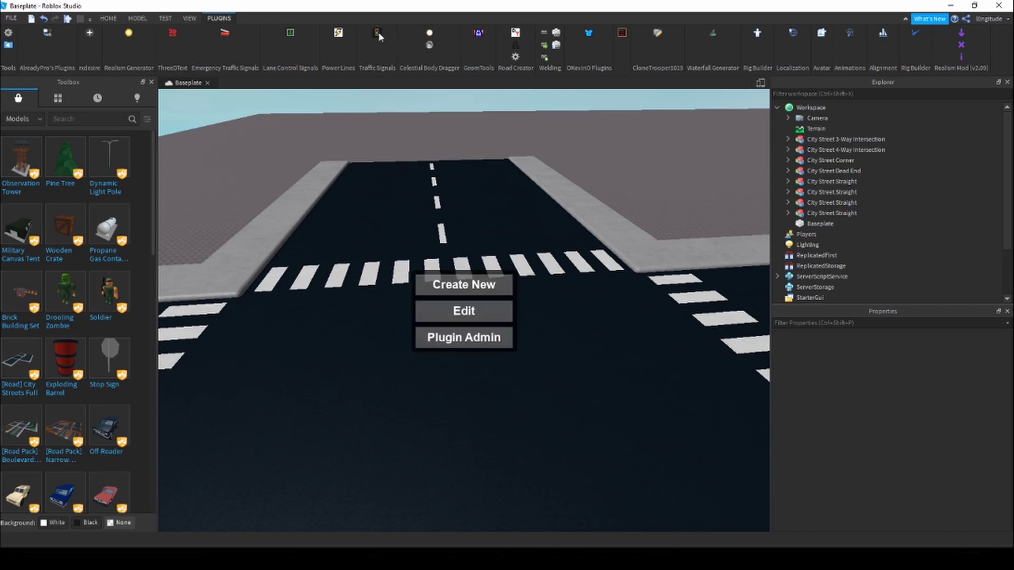
scroll(507, 280, "up", 2)
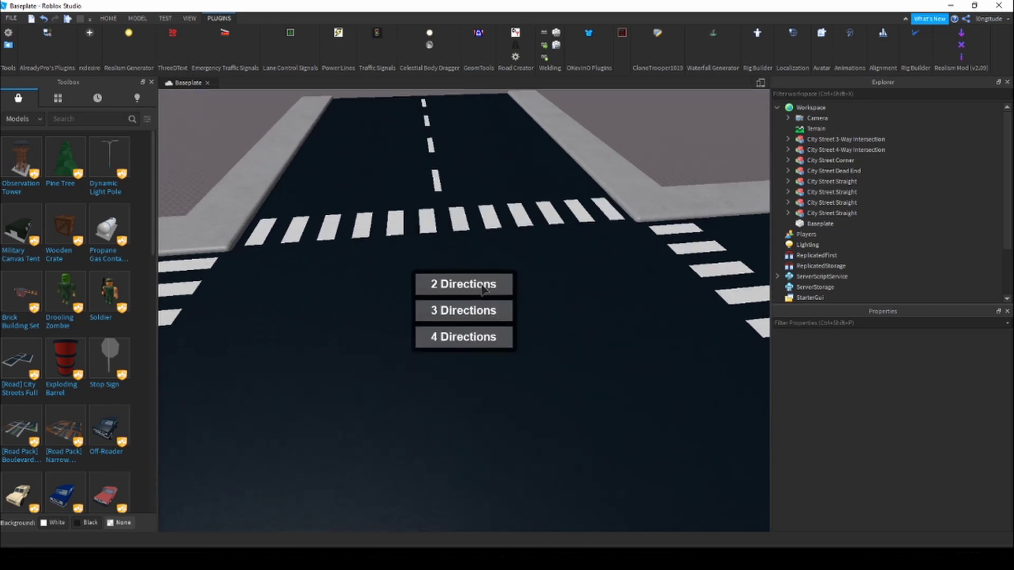
left_click(483, 289)
scroll(566, 343, "down", 10)
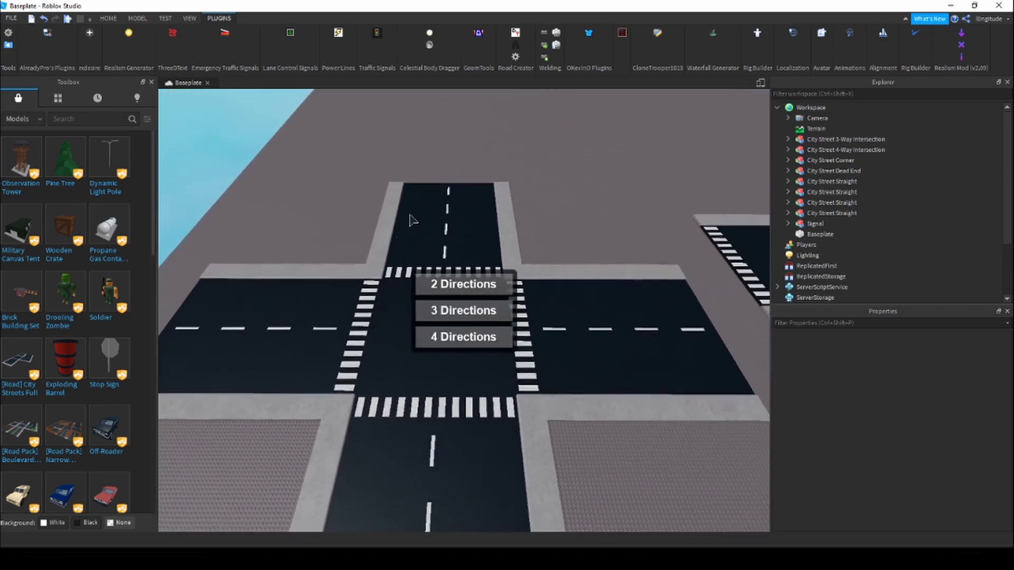
scroll(475, 253, "down", 1)
left_click(462, 340)
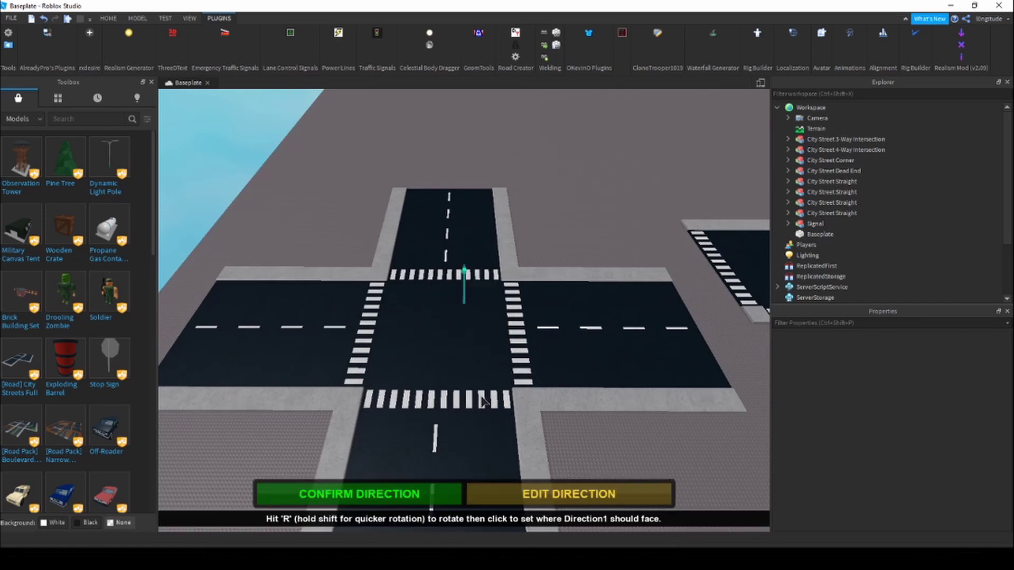
Step: Set and confirm the facing of all four signal directions at the four-way intersection, with Direction 2 opposite Direction 1
scroll(489, 402, "up", 3)
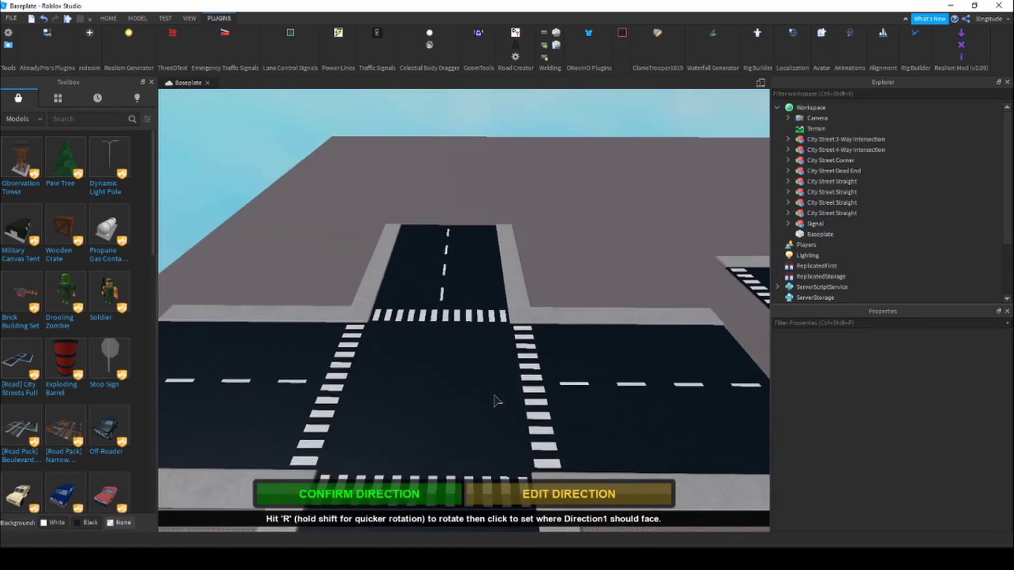
right_click_drag(497, 401, 496, 403)
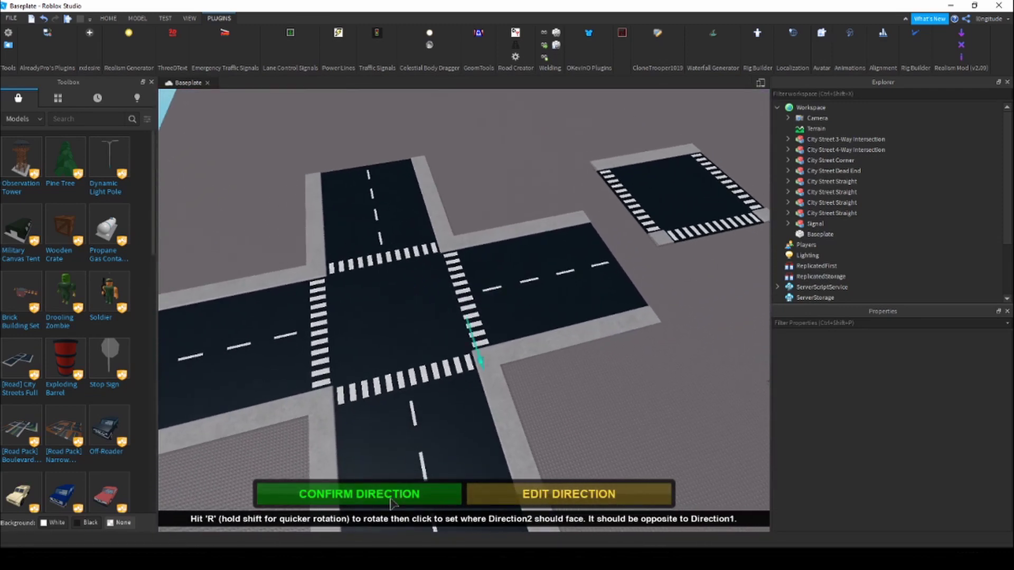
left_click(391, 501)
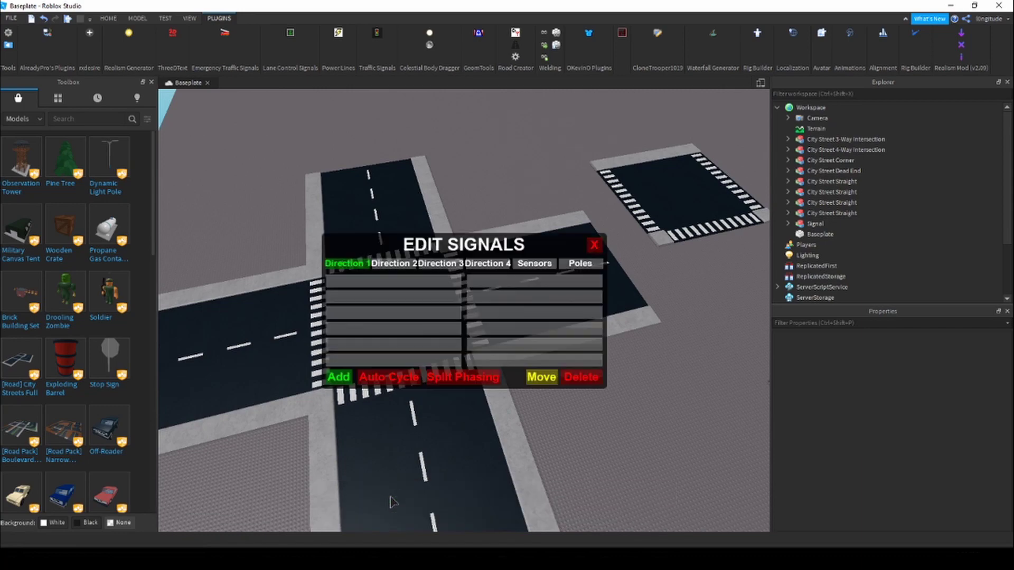
Step: Add a light grey mast-arm pole at one corner of the four-way intersection, with its arm spanning the adjacent street
scroll(406, 465, "up", 3)
right_click_drag(406, 455, 421, 446)
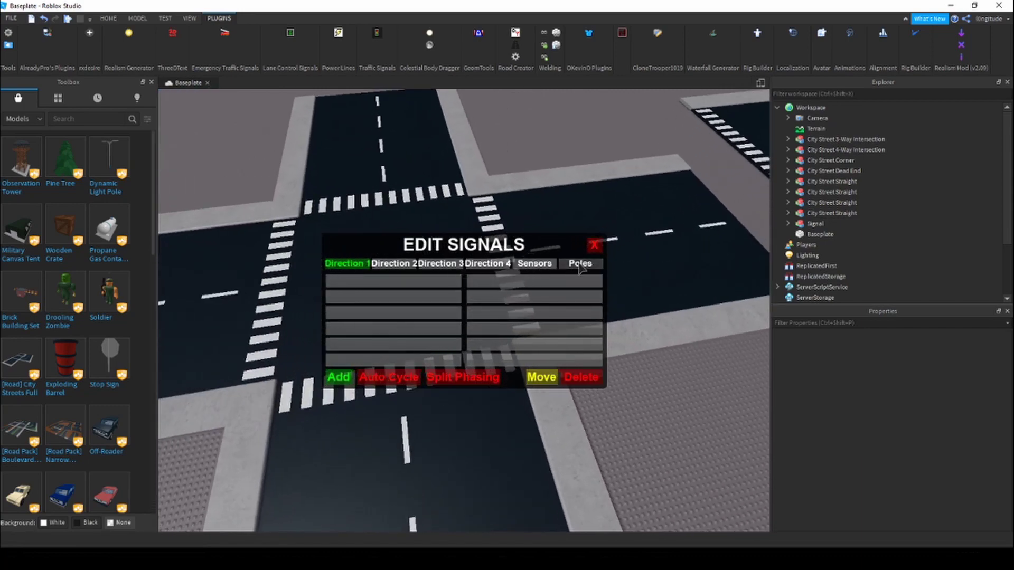
left_click(336, 380)
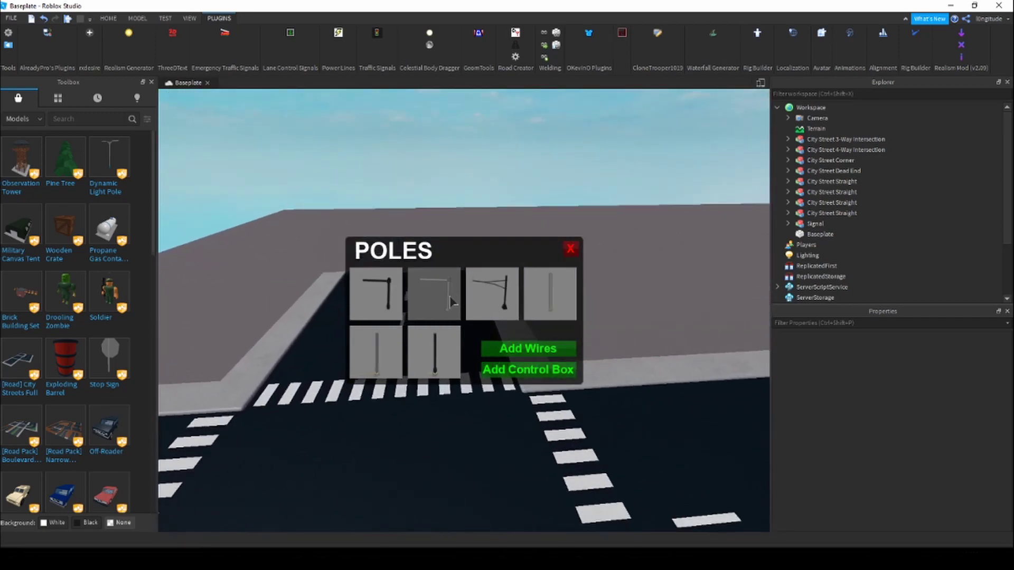
left_click(450, 300)
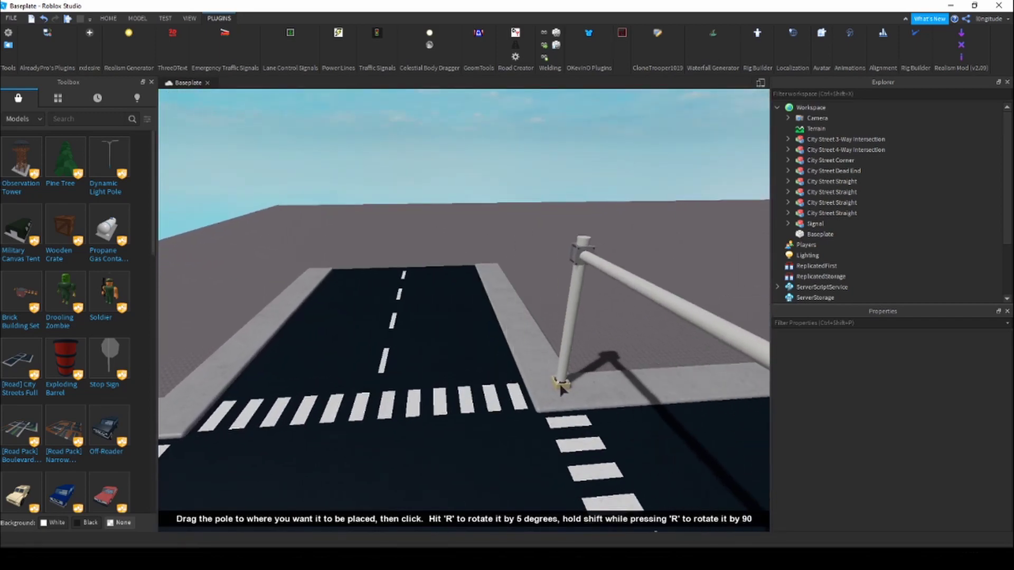
scroll(559, 403, "down", 3)
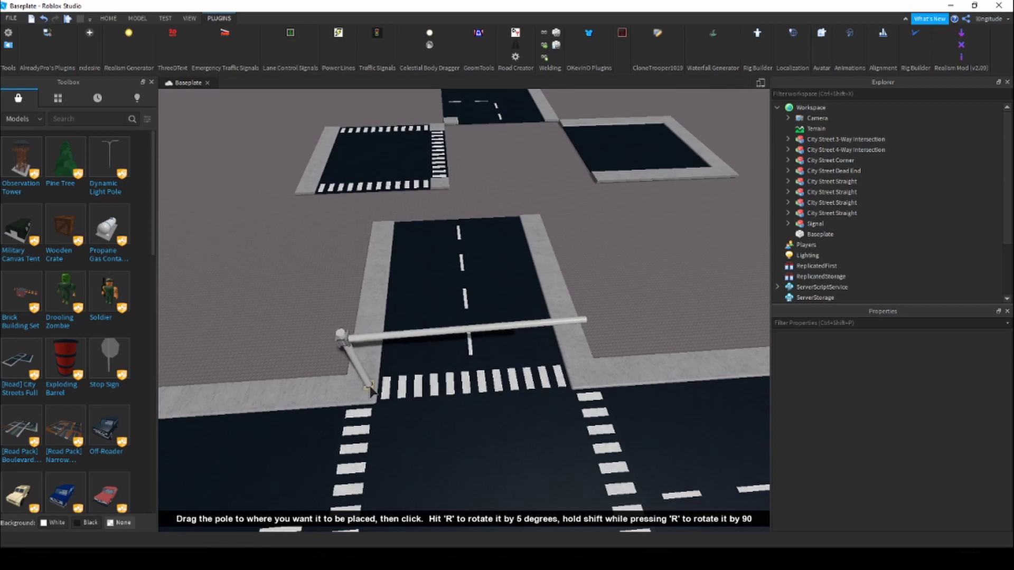
left_click(369, 391)
left_click(337, 491)
Step: Add a second light grey mast-arm pole at the next sidewalk corner, with its arm across the neighbouring street
left_click(339, 376)
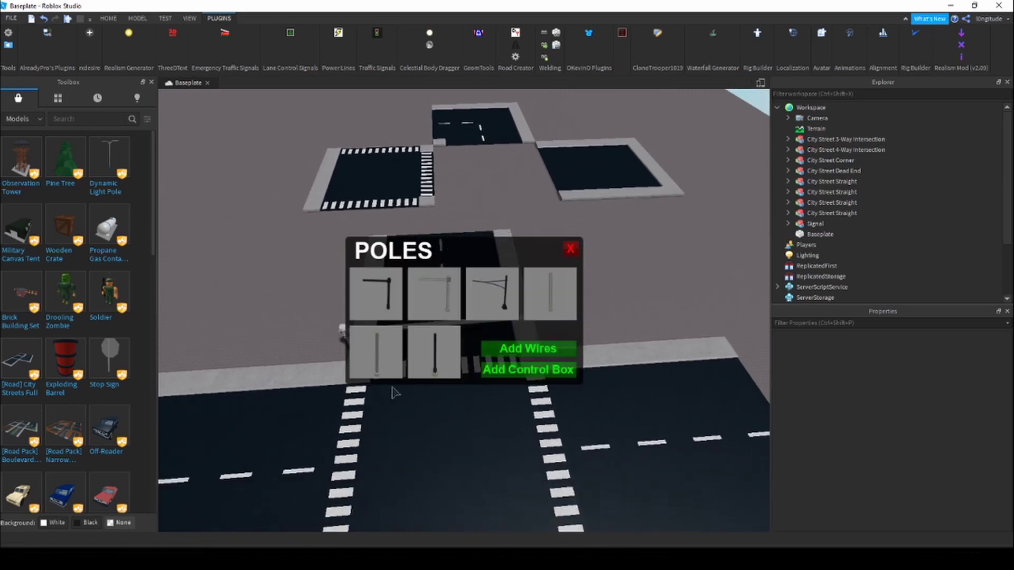
right_click_drag(391, 387, 393, 316)
left_click(437, 305)
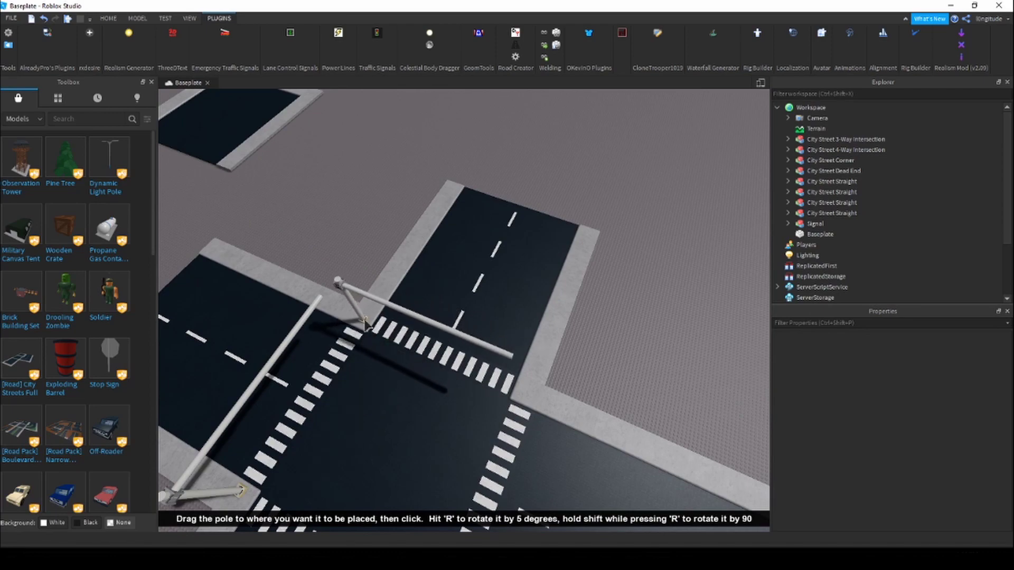
left_click(365, 321)
left_click(367, 489)
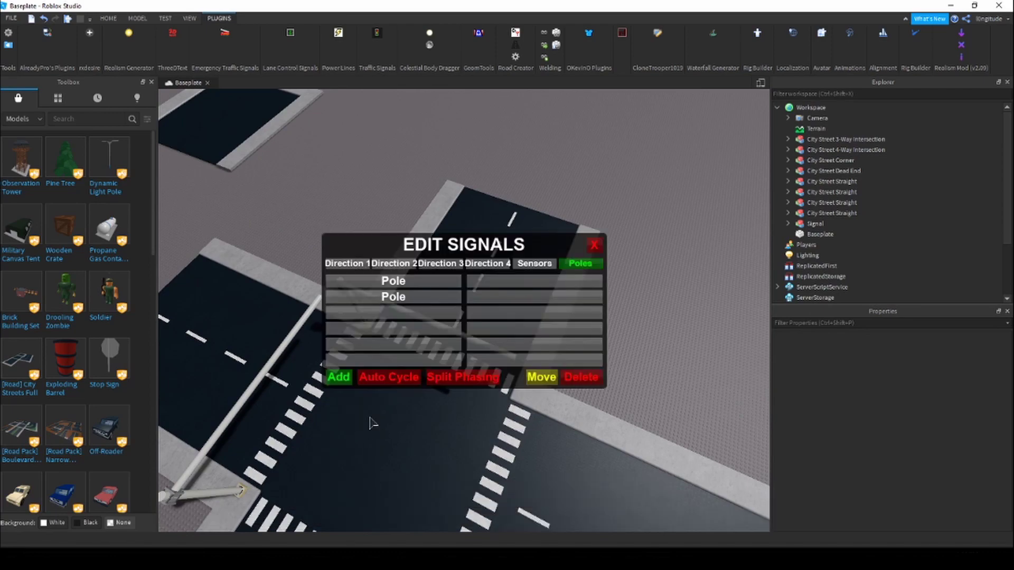
Step: Add a third matching mast-arm pole at another corner, with its arm reaching over that street's crosswalk
left_click(338, 377)
left_click(425, 311)
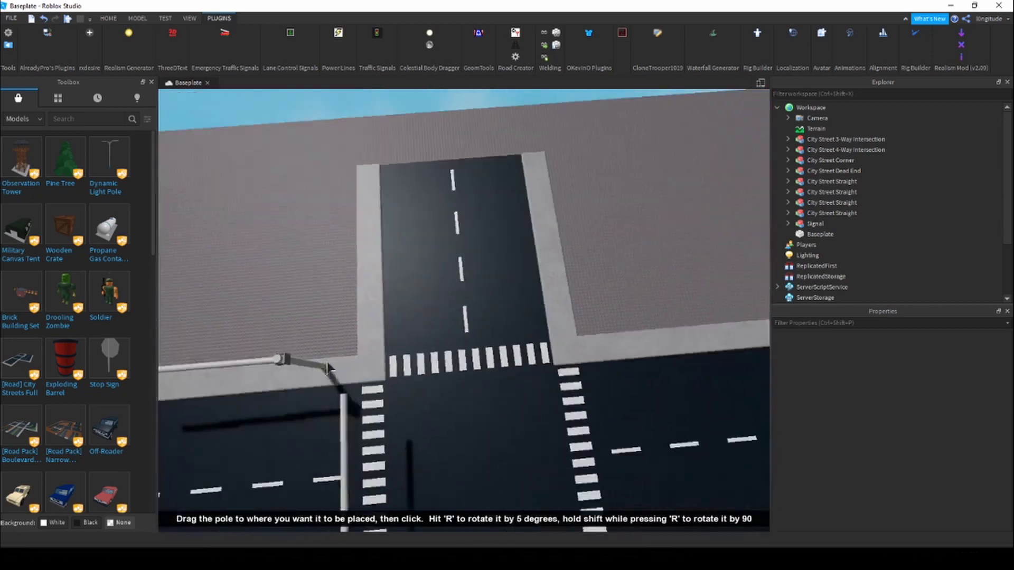
left_click(376, 377)
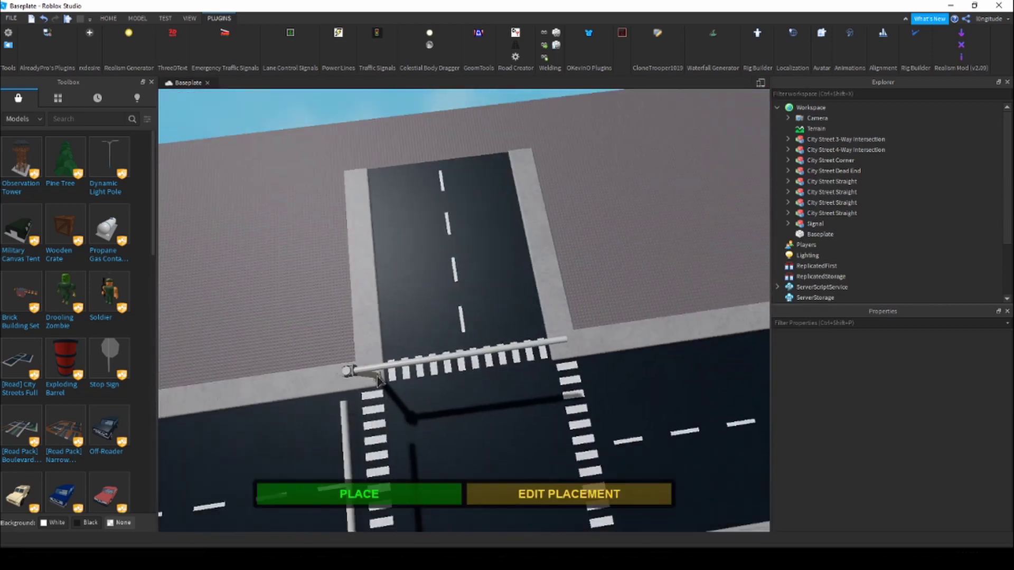
left_click(358, 492)
Step: Add a fourth matching mast-arm pole at the remaining corner, with its arm across the last open street
left_click(339, 376)
left_click(426, 311)
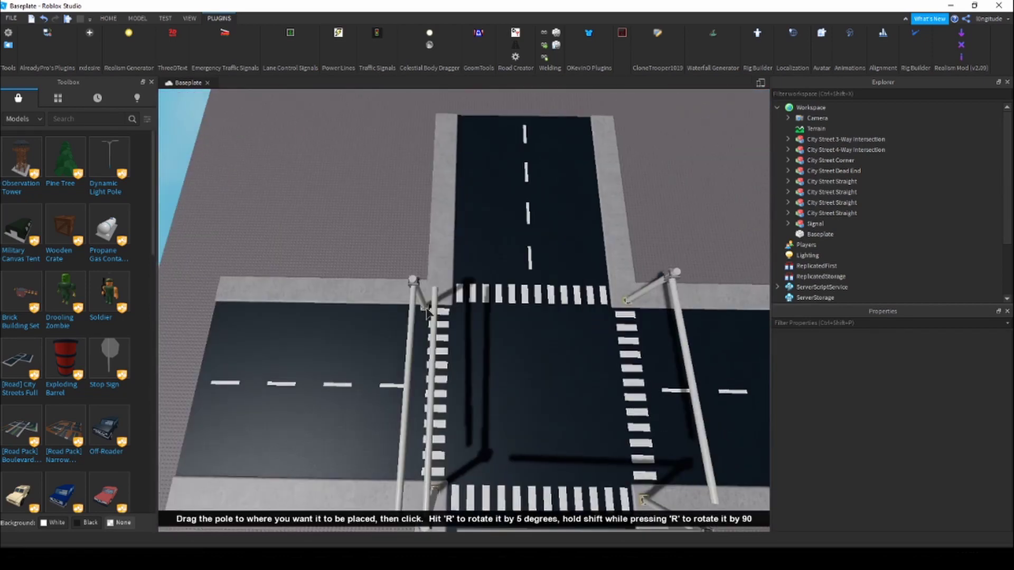
left_click(447, 299)
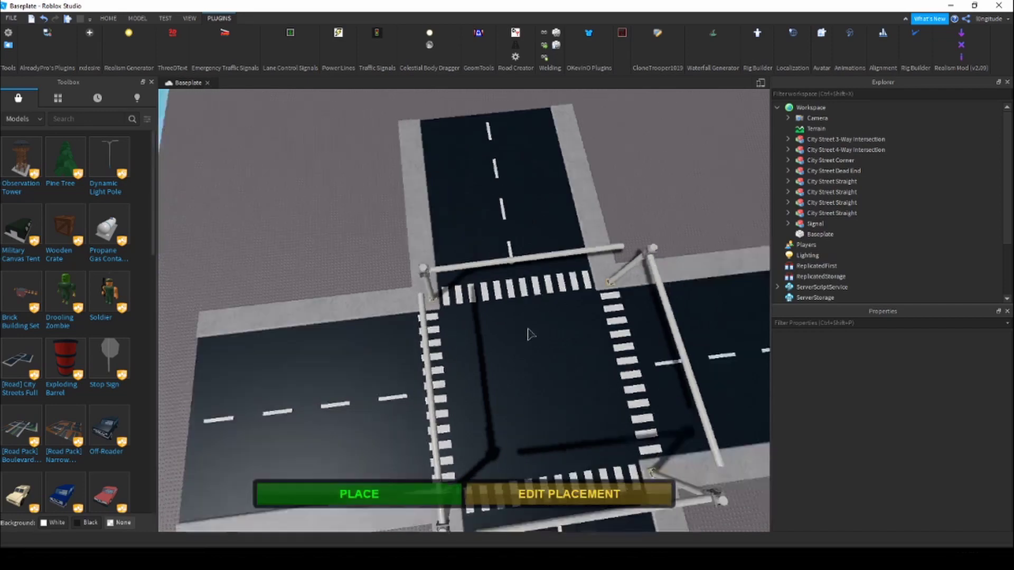
left_click(358, 492)
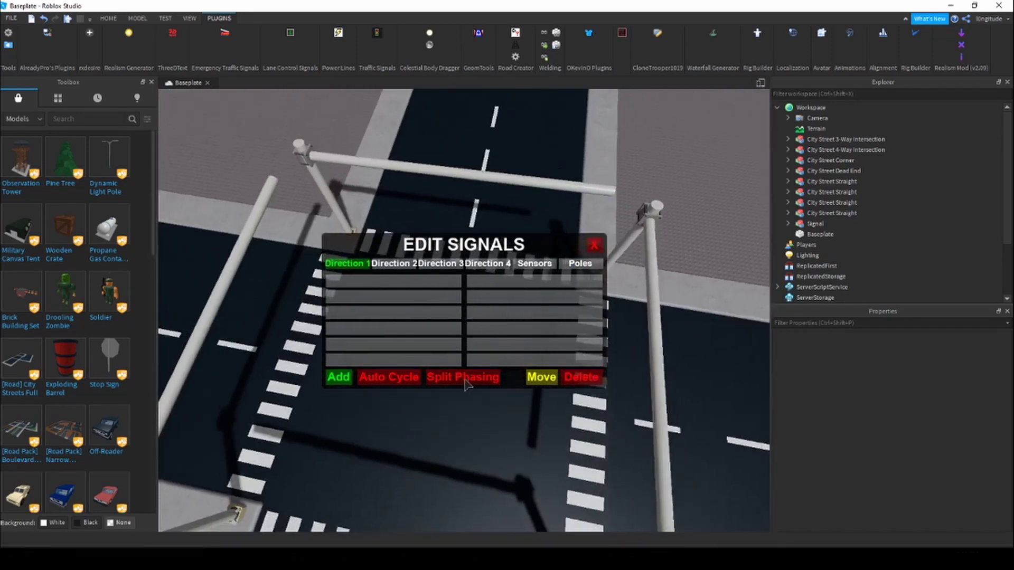
Step: Add a 5 Section 'Doghouse' left-turn signal to Direction 1 and place it on the mast arm across that street
left_click(344, 378)
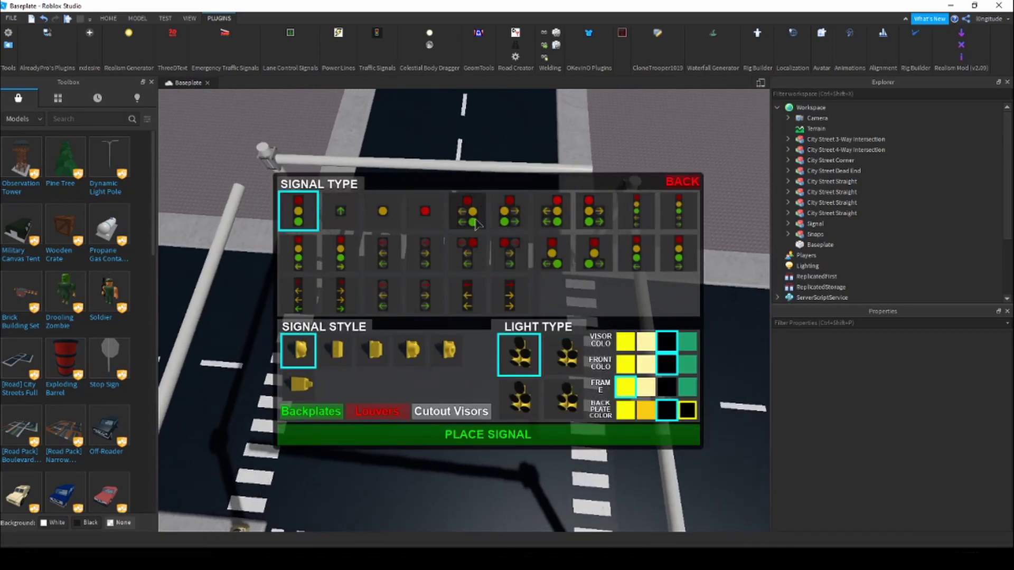
left_click(518, 435)
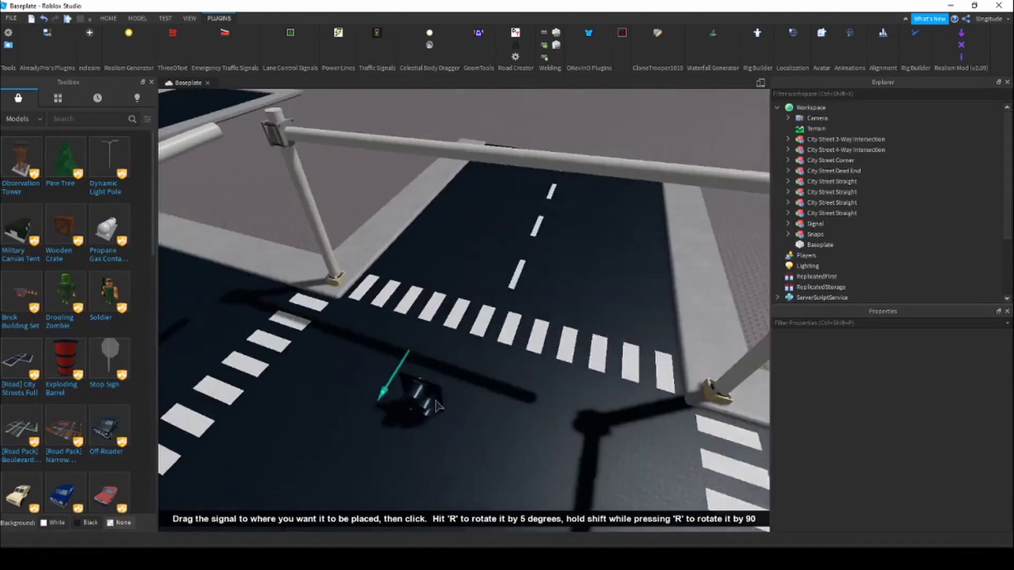
right_click_drag(439, 405, 452, 362)
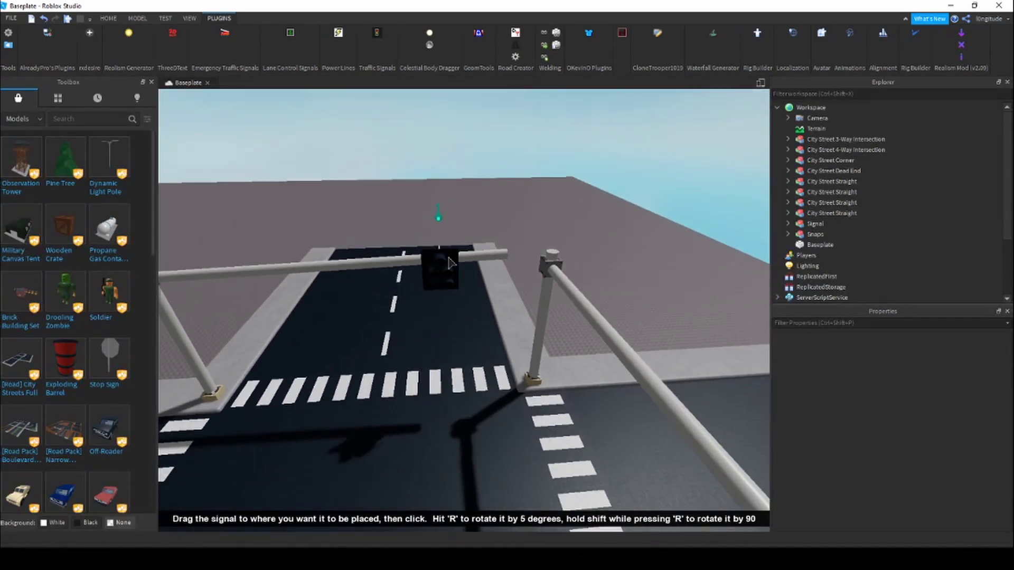
left_click(449, 263)
left_click(359, 499)
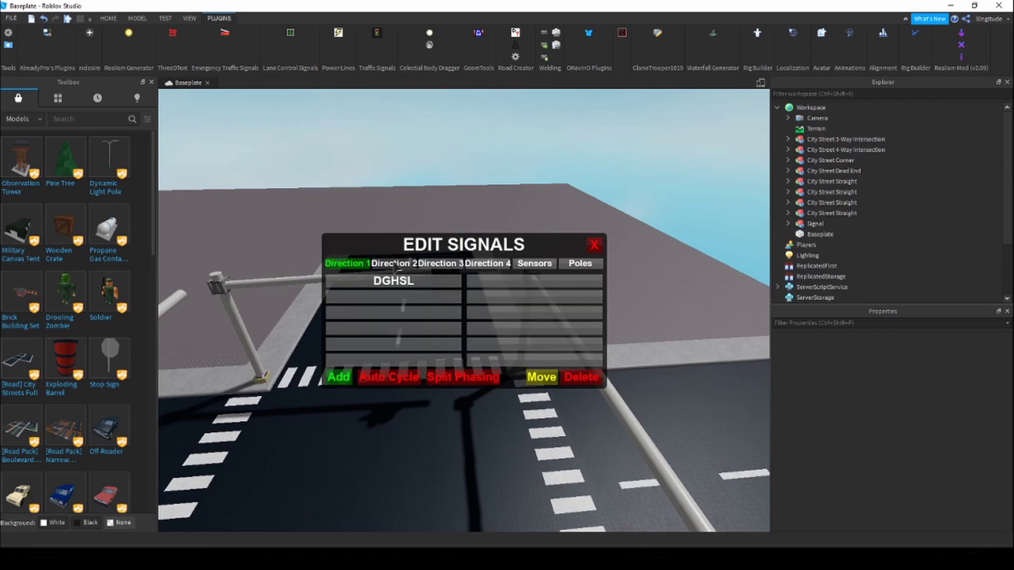
Step: Add a 5 Section 'Doghouse' left-turn signal to Direction 2, placing it near the free end of the opposite mast arm
left_click(335, 376)
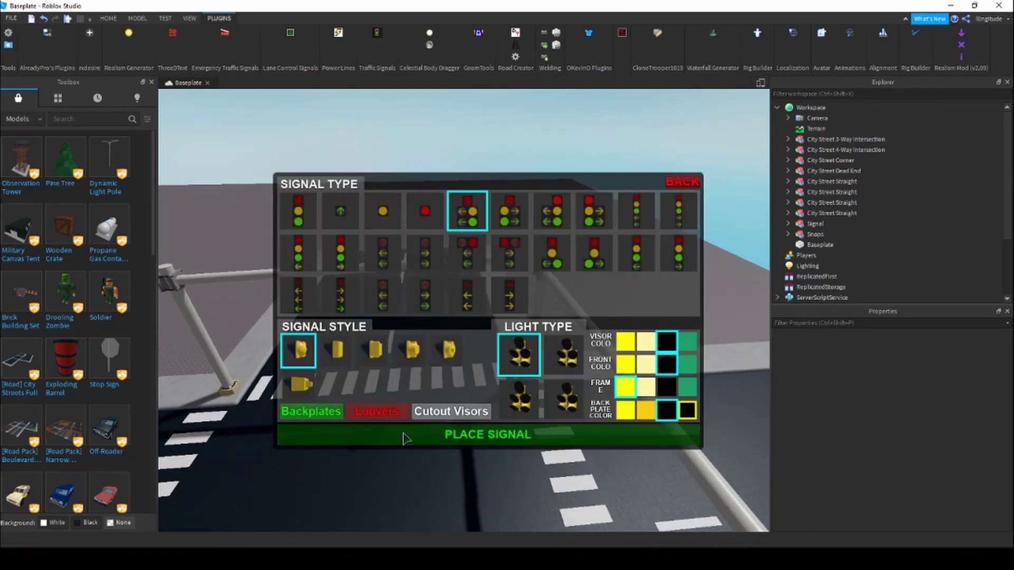
left_click(405, 439)
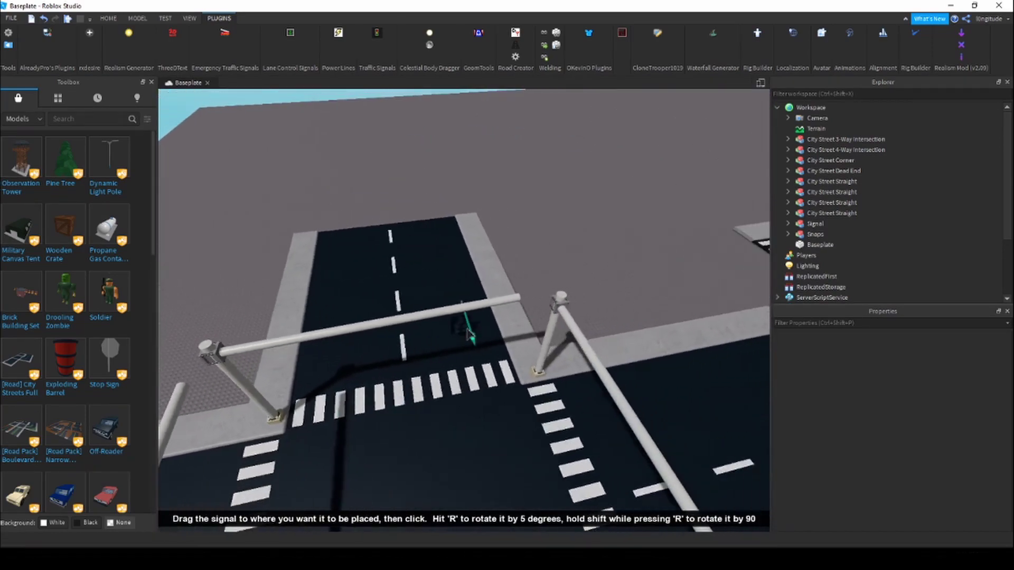
key("d")
left_click(442, 318)
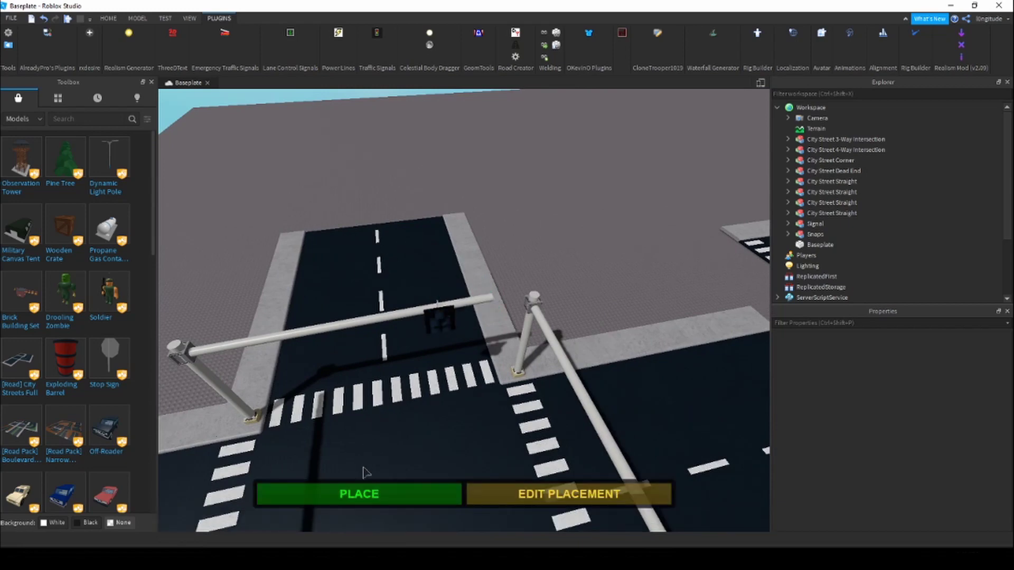
left_click(365, 490)
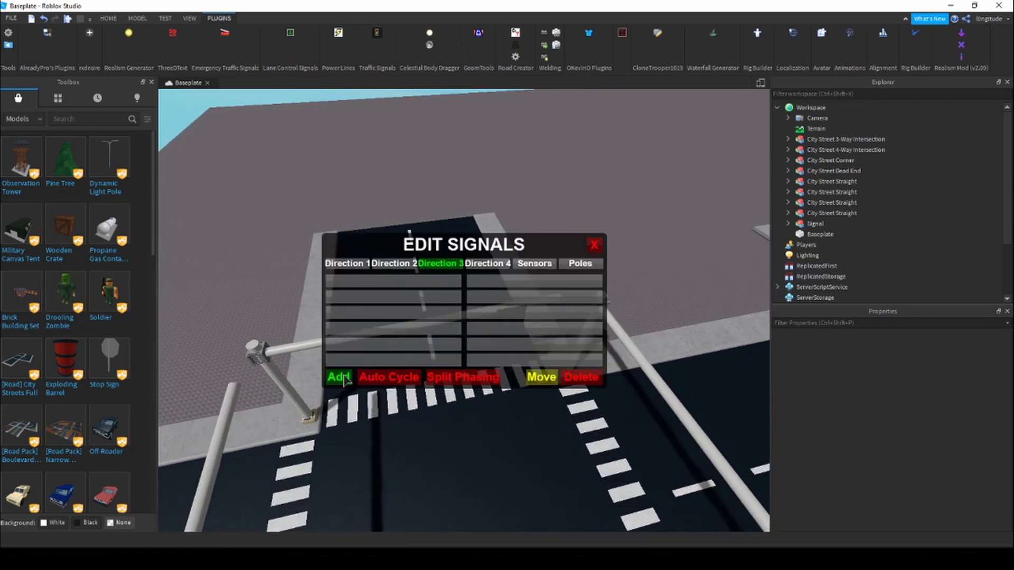
Step: Add a 5 Section 'Doghouse' left-turn signal to Direction 3 and place it on a side street's empty mast arm
left_click(344, 379)
left_click(429, 439)
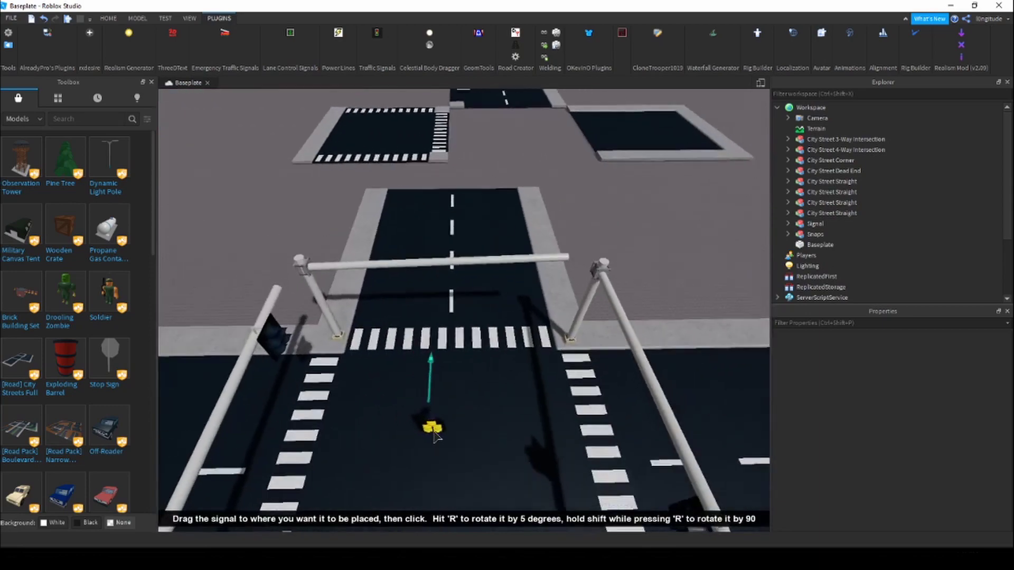
key("a")
right_click_drag(435, 435, 508, 373)
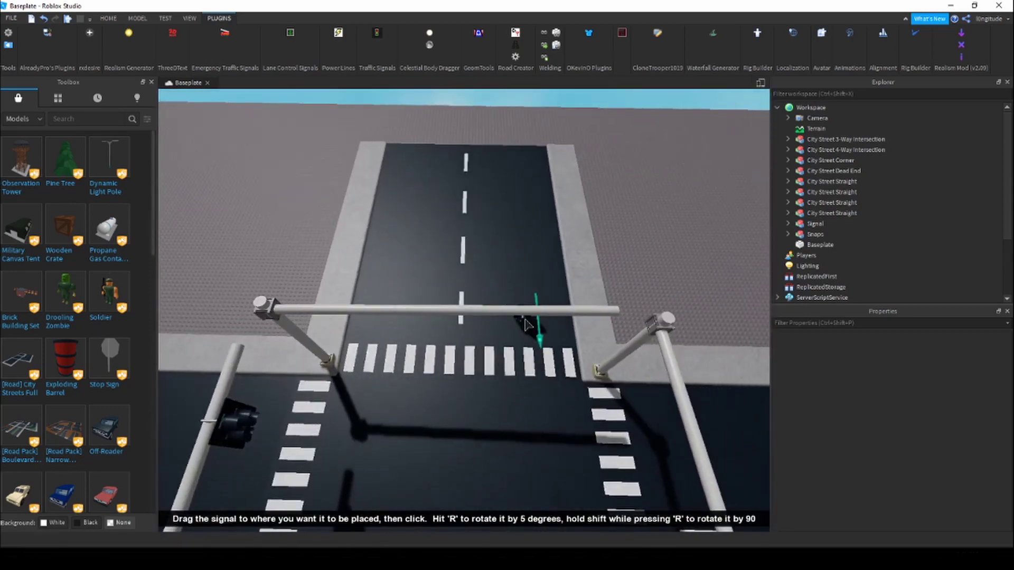
right_click_drag(537, 316, 538, 344)
key("w")
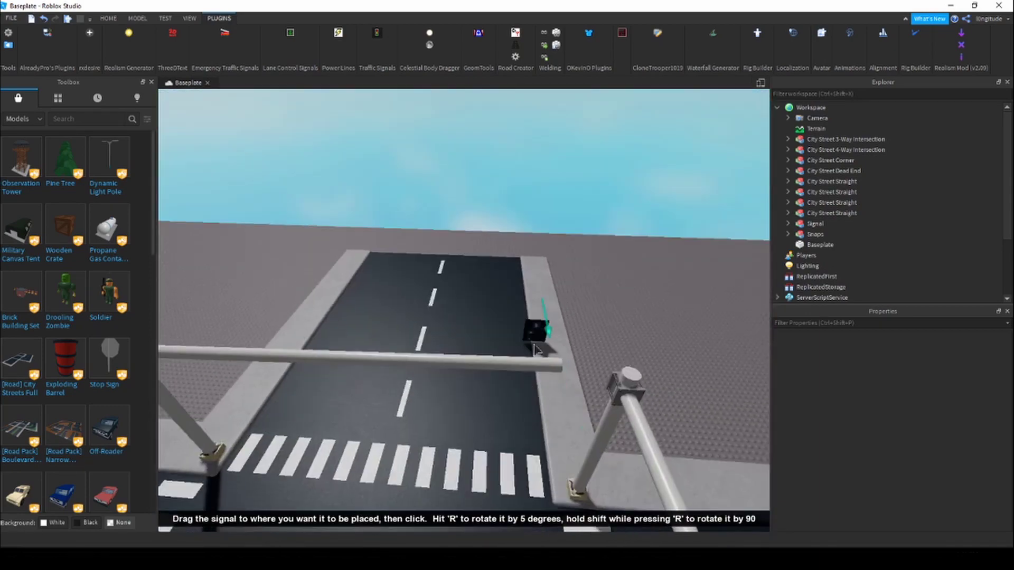
left_click(473, 400)
right_click_drag(474, 400, 428, 495)
left_click(428, 496)
right_click_drag(422, 324, 495, 264)
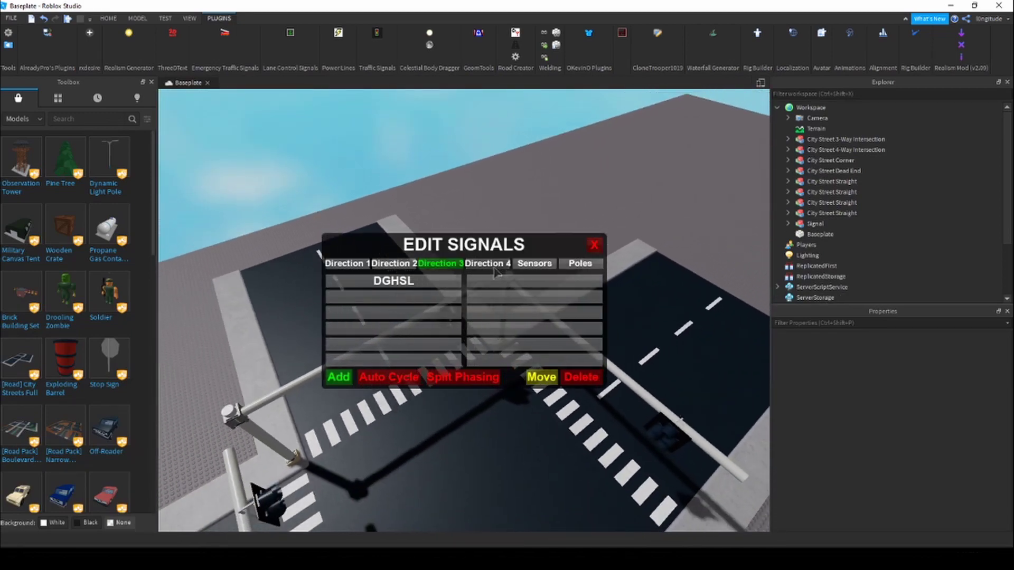
Step: Add a 5 Section 'Doghouse' left-turn signal to Direction 4, place it on the last empty mast arm, and close the signal editor
left_click(355, 376)
left_click(479, 433)
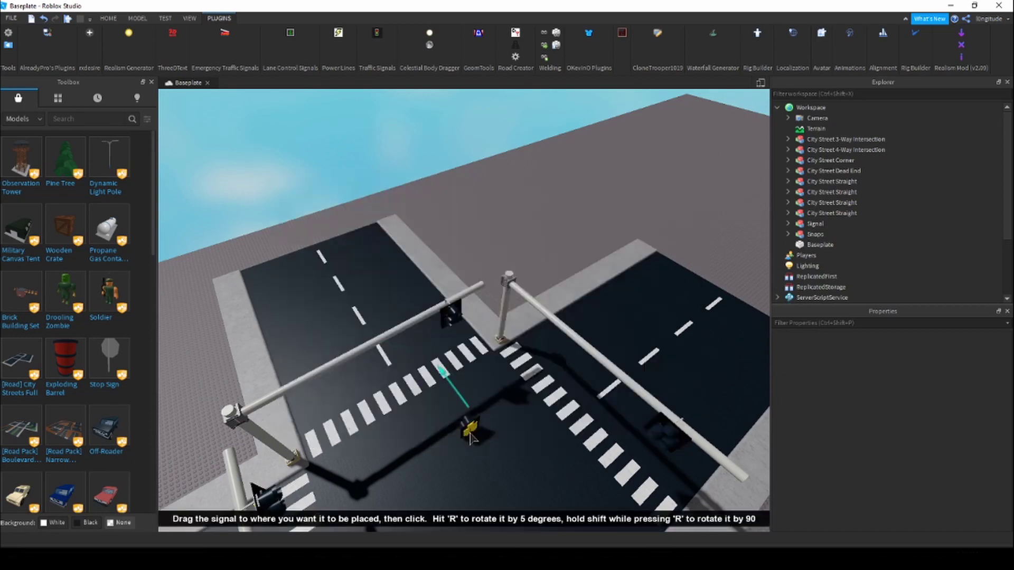
key("shift+r")
right_click_drag(350, 403, 606, 289)
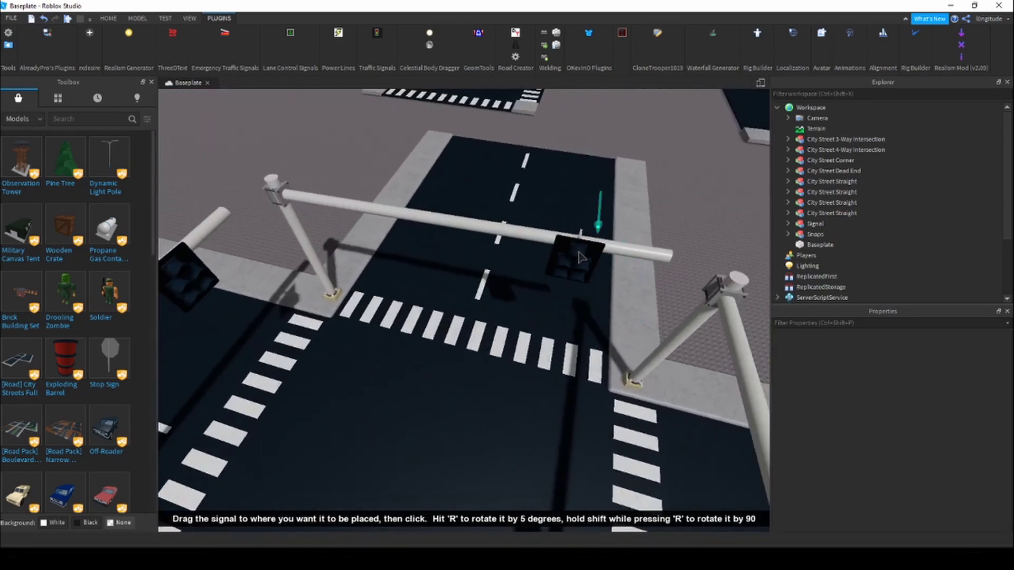
left_click(576, 254)
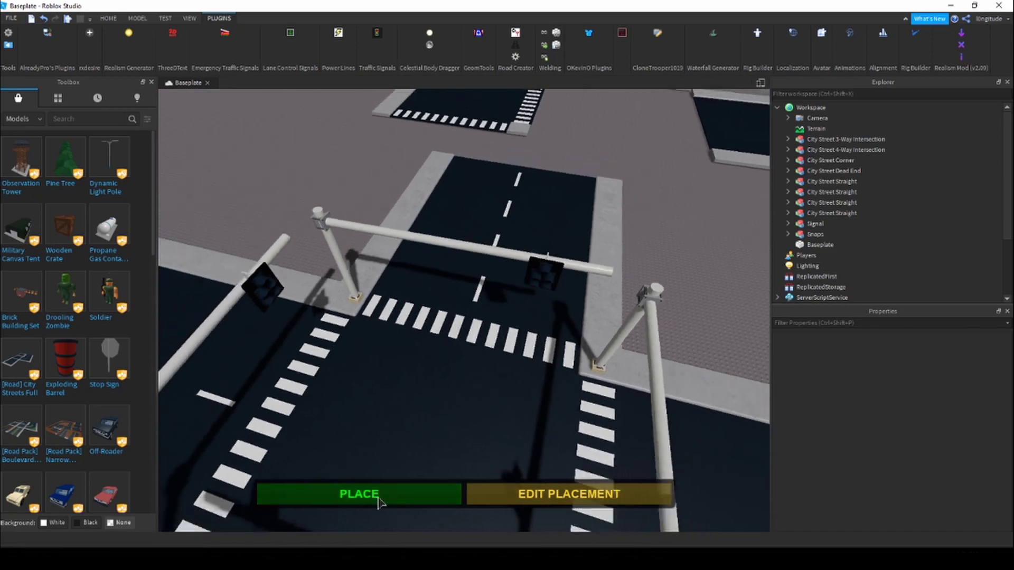
left_click(382, 500)
key("s")
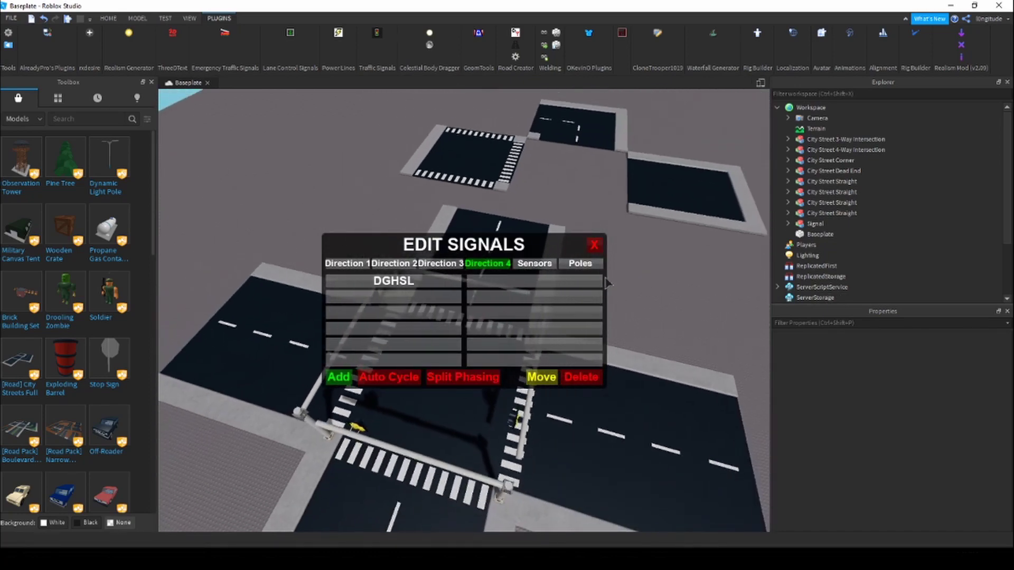
left_click(595, 245)
Step: Examine the four-way intersection from several angles to check the placement and facing of the signals on all four mast arms
key("w")
right_click_drag(565, 295, 509, 350)
scroll(328, 241, "down", 5)
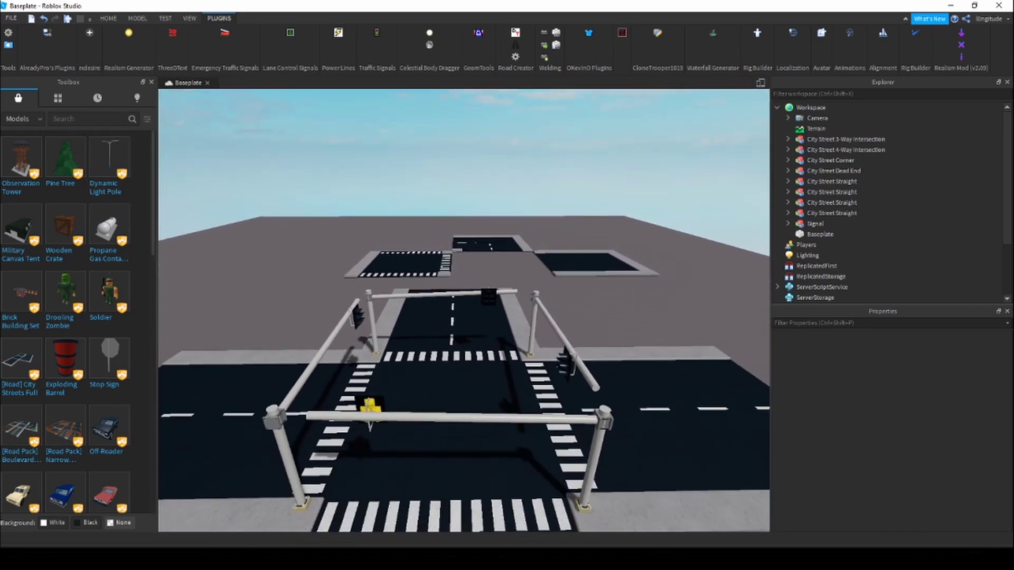
right_click_drag(250, 387, 250, 415)
key("a")
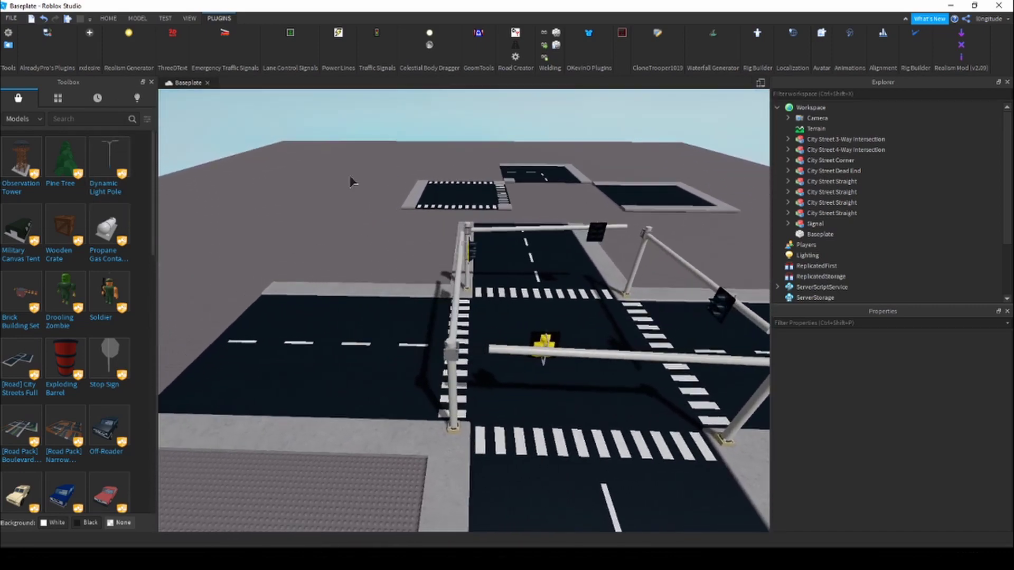
key("d")
key("d")
right_click_drag(414, 266, 416, 271)
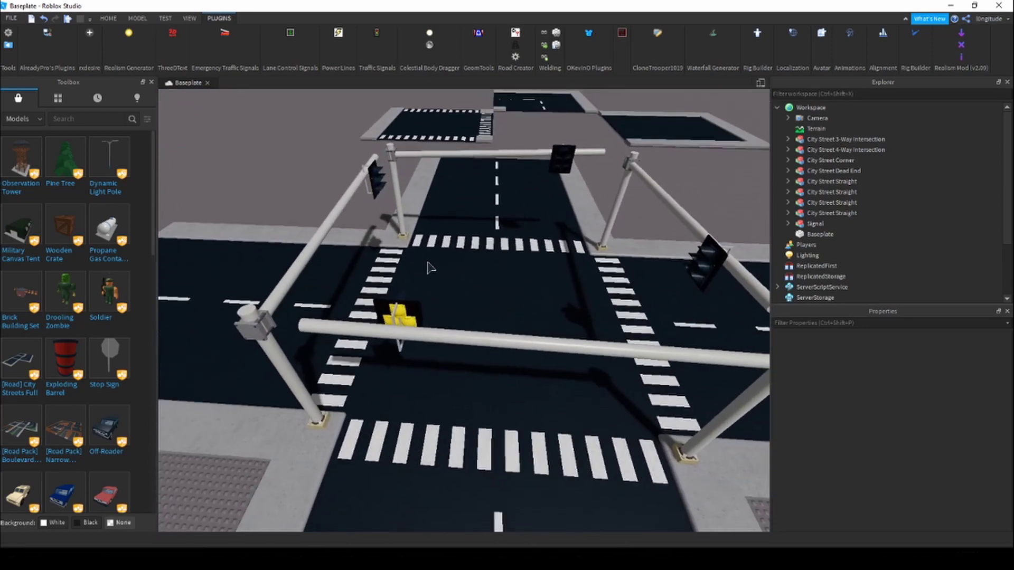
scroll(428, 263, "down", 4)
scroll(429, 267, "down", 3)
Step: Play-test the place and look around the four-way intersection to watch the signals cycle in each direction
key("F5")
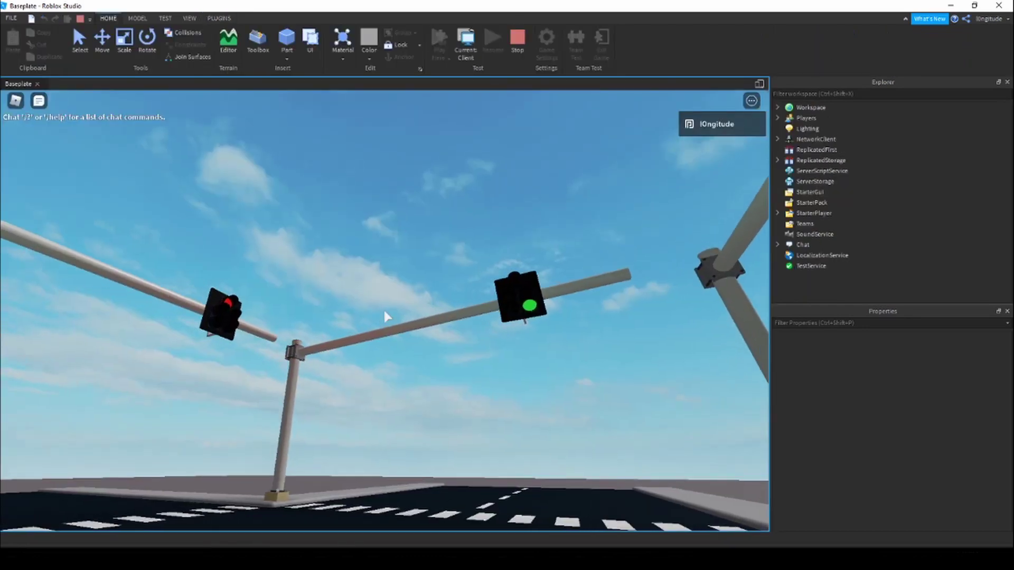
key("a")
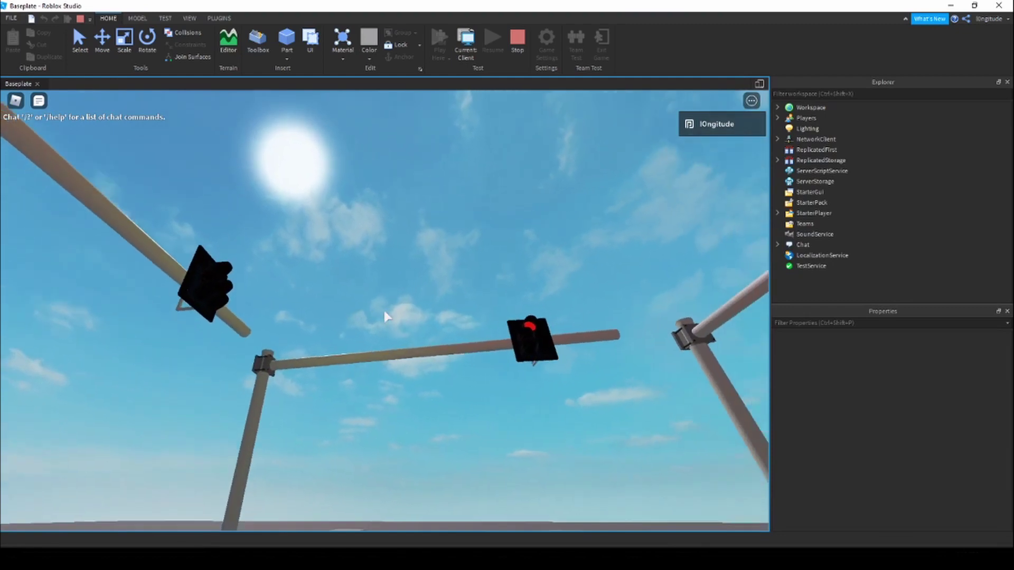
right_click_drag(386, 315, 387, 316)
key("a")
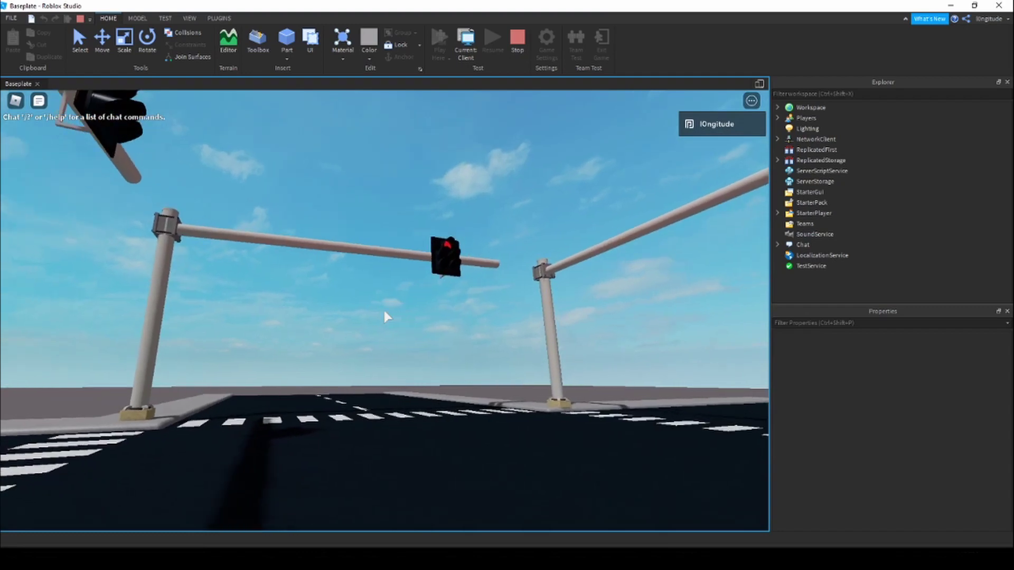
scroll(387, 316, "down", 2)
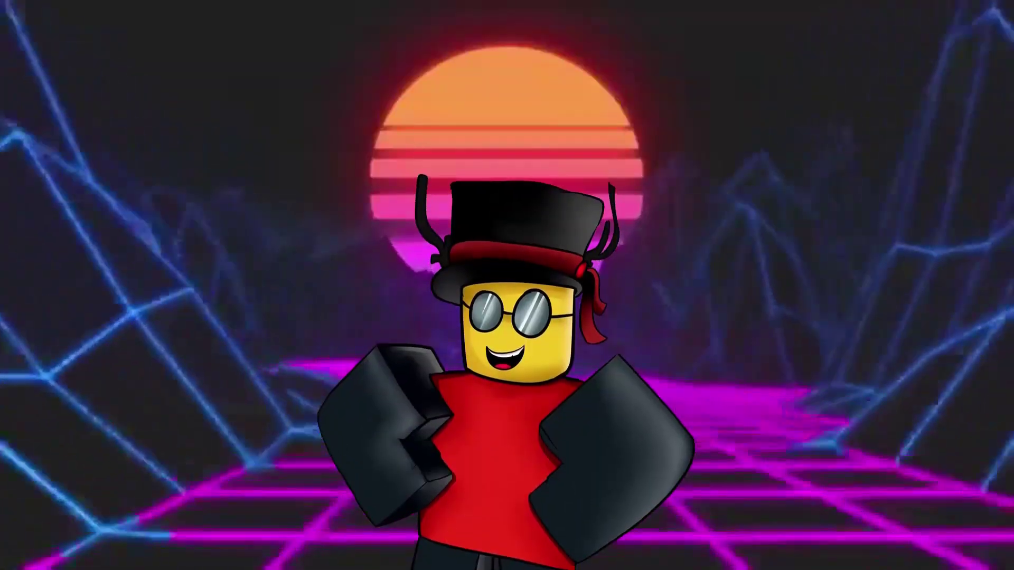